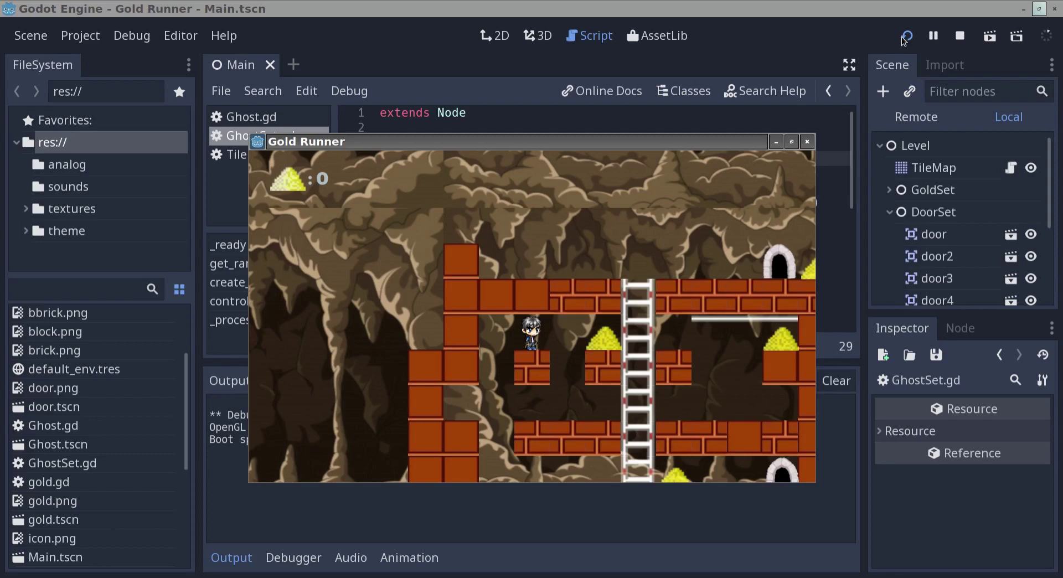
Maximize the game window, climb to the top floor and trap the skeleton in a dug hole.
{"action": "left_click", "coordinate": [792, 142]}
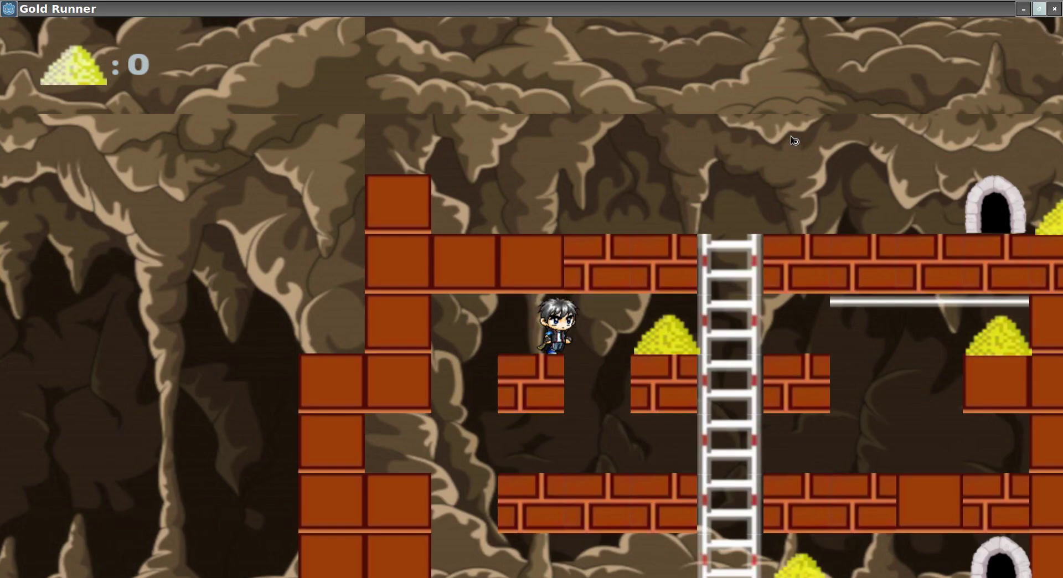
{"action": "key", "text": "Right"}
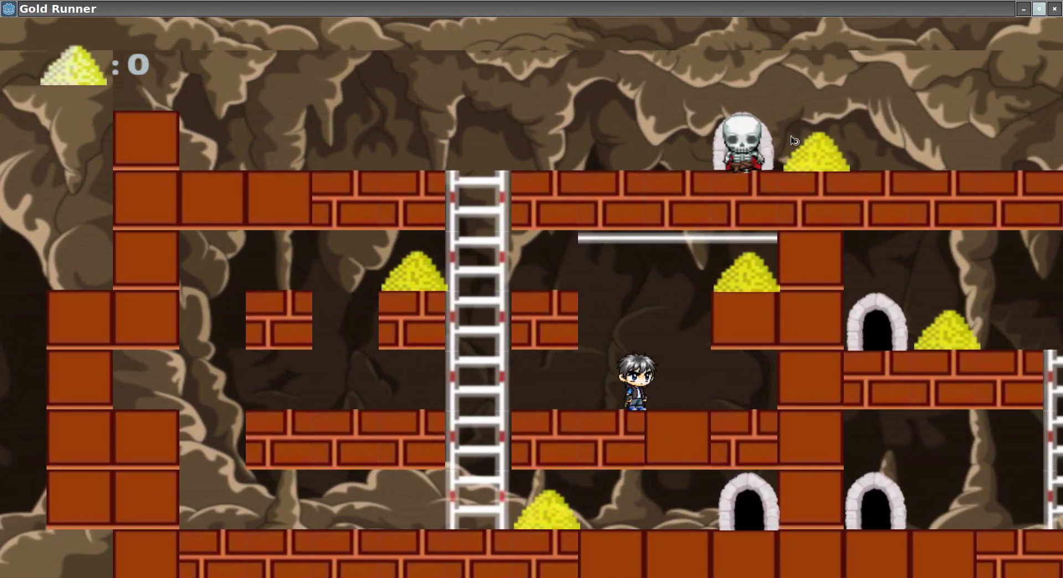
{"action": "key", "text": "Left"}
{"action": "key", "text": "Up"}
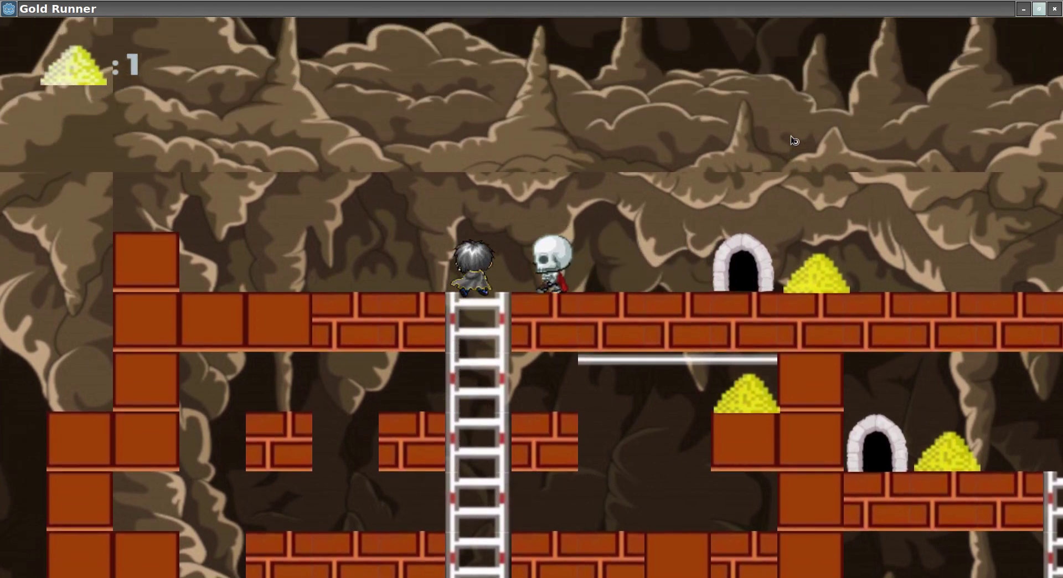
{"action": "key", "text": "Left"}
{"action": "key", "text": "x"}
{"action": "key", "text": "Right"}
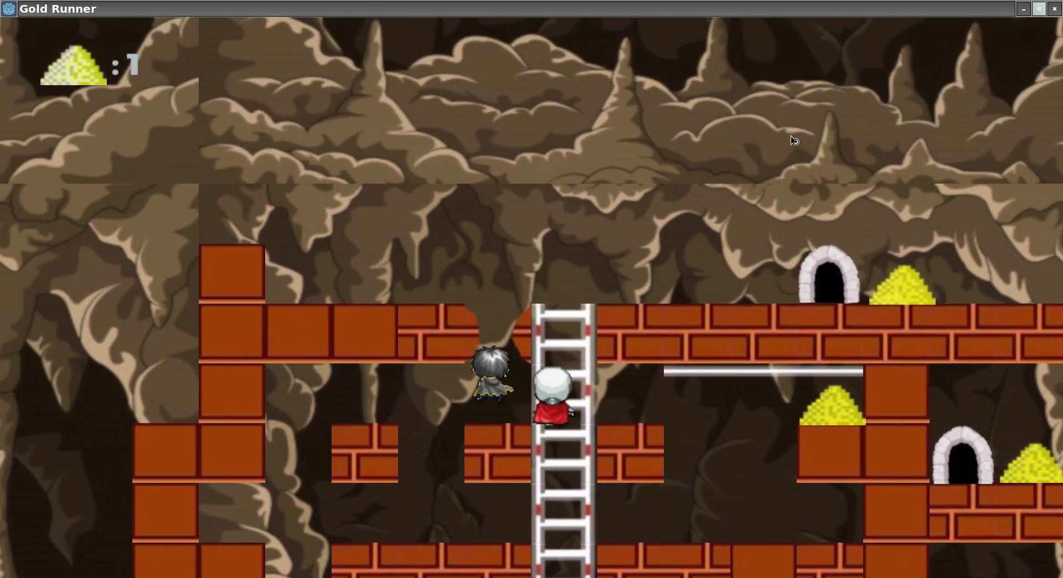
{"action": "key", "text": "Right"}
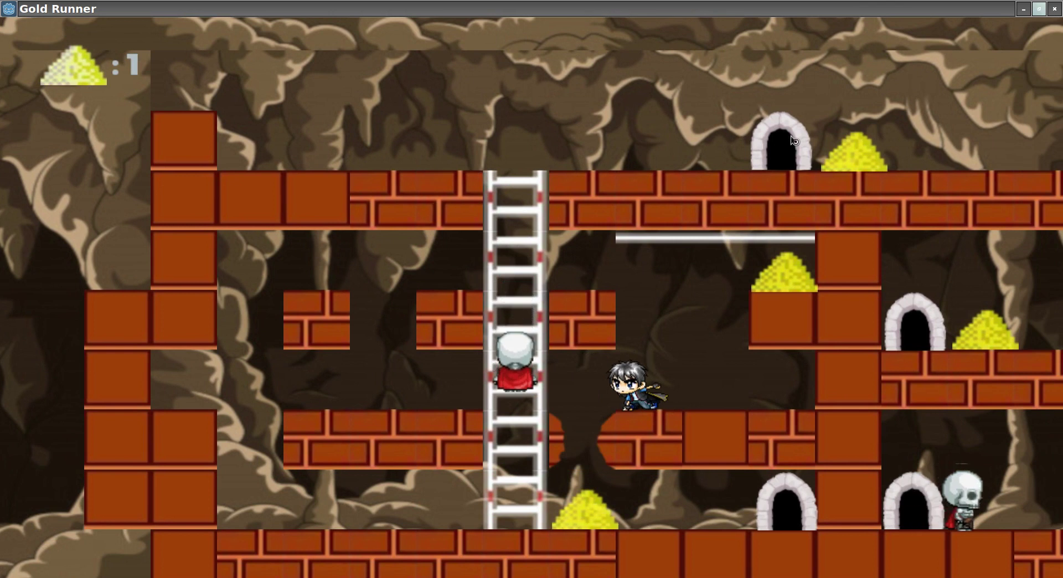
{"action": "key", "text": "Right"}
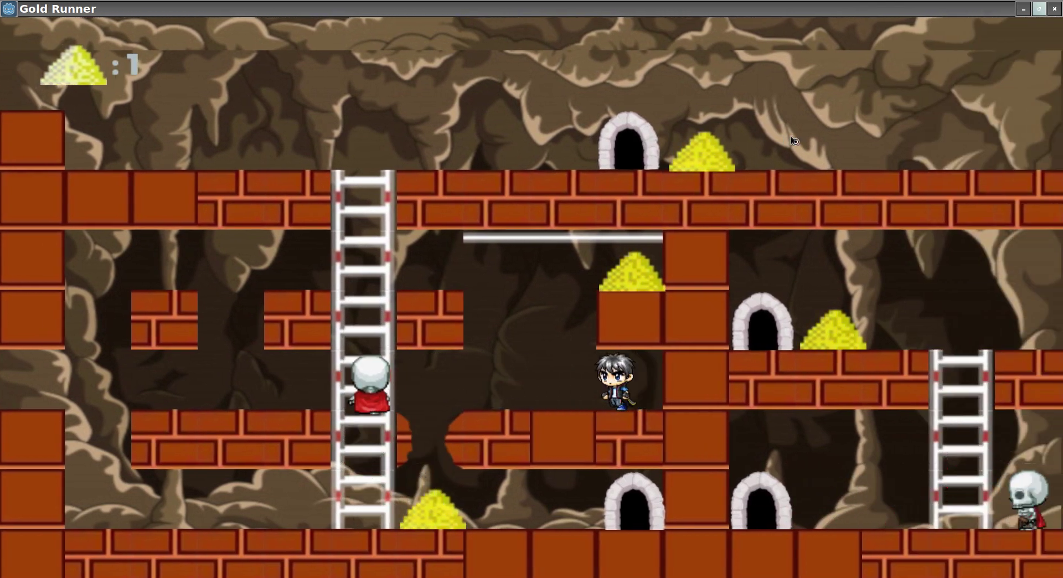
Dig through the brick, drop to the floor below and collect the gold pile while trapping a skeleton.
{"action": "key", "text": "Left"}
{"action": "key", "text": "x"}
{"action": "key", "text": "Right"}
{"action": "key", "text": "Left"}
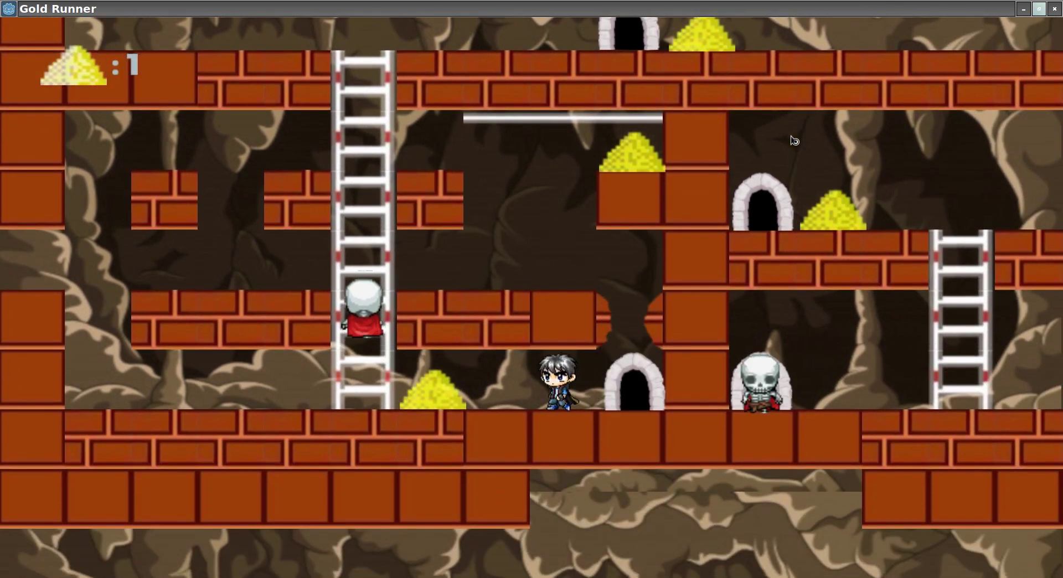
{"action": "key", "text": "Left"}
{"action": "key", "text": "z"}
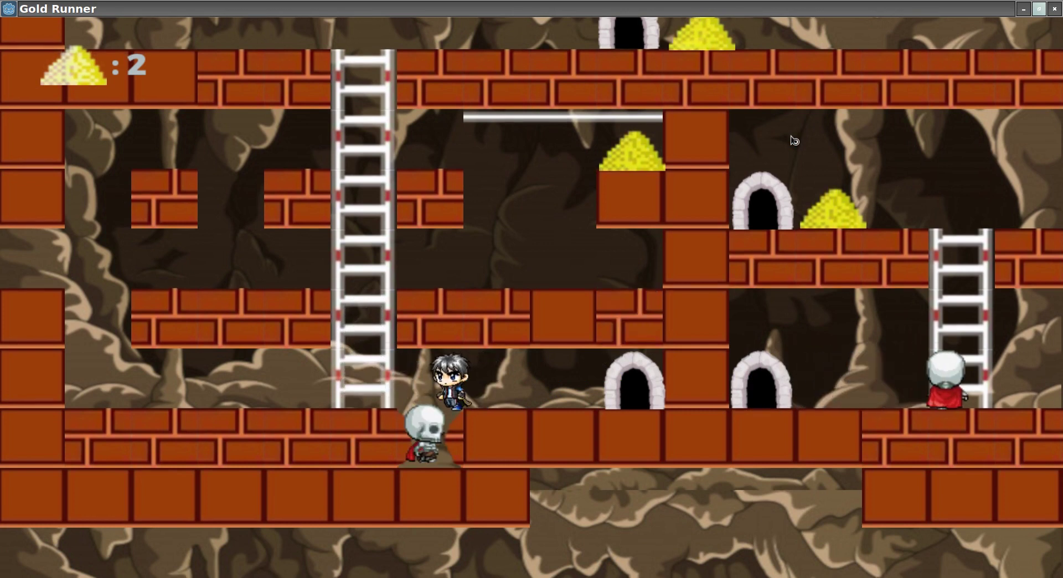
{"action": "key", "text": "Right"}
{"action": "key", "text": "Left"}
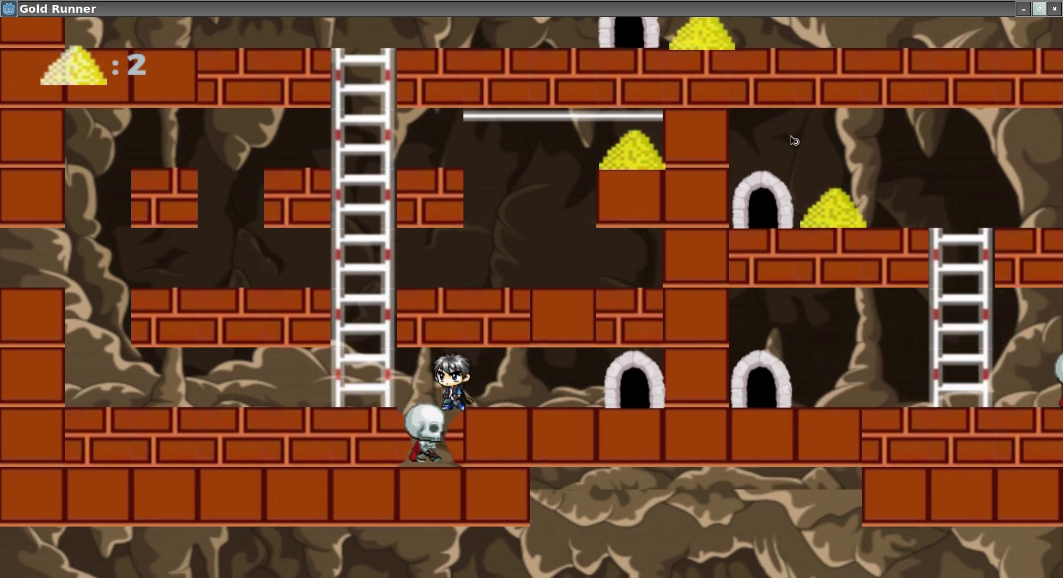
{"action": "key", "text": "Right"}
{"action": "key", "text": "Left"}
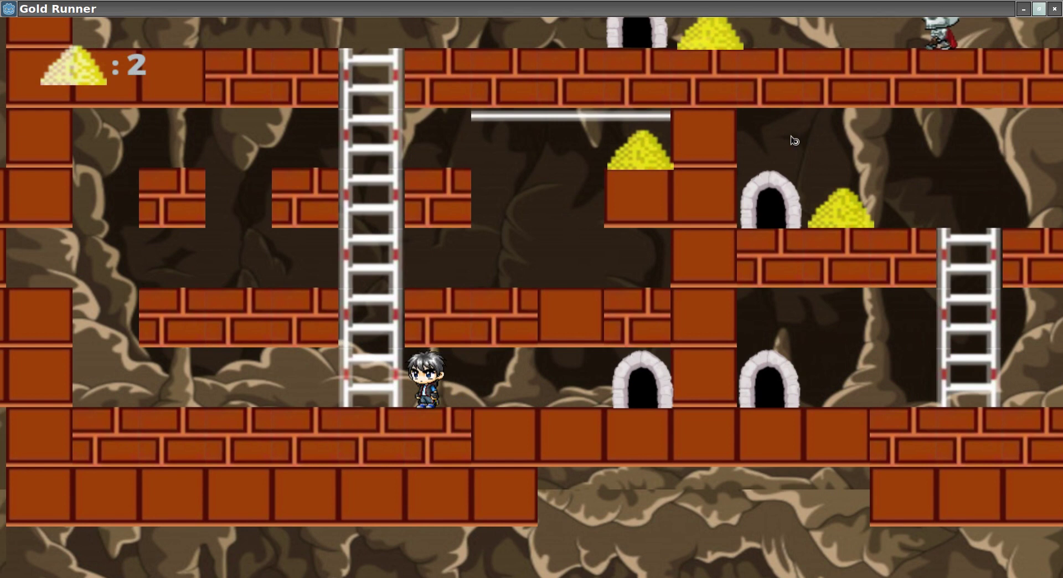
Close the running game and view the level layout in the 2D editor.
{"action": "left_click", "coordinate": [1055, 8]}
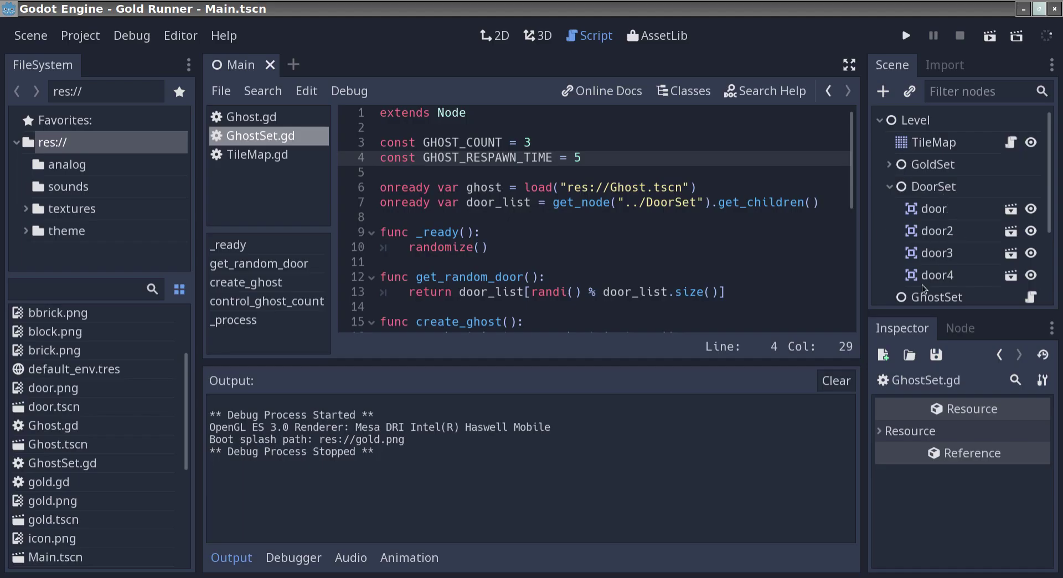
{"action": "left_click", "coordinate": [490, 36]}
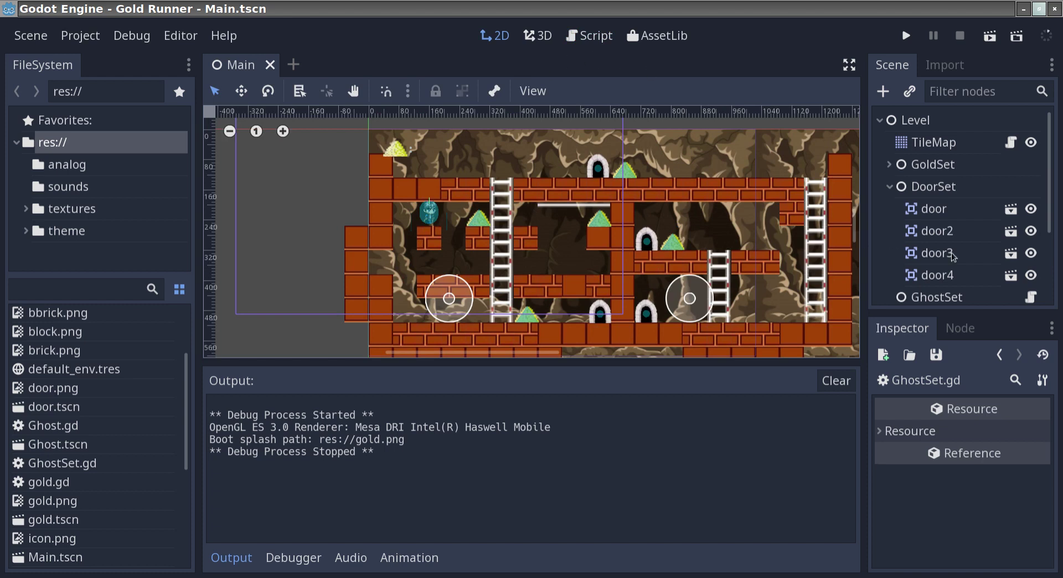
{"action": "scroll", "coordinate": [948, 232], "scroll_direction": "down", "scroll_amount": 3}
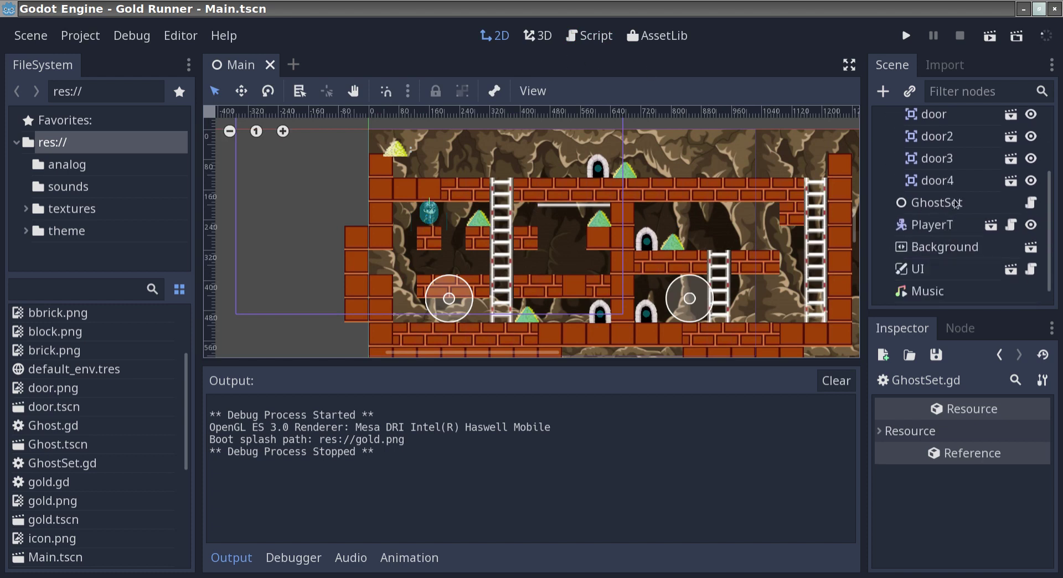
Return to GhostSet.gd at the GHOST_COUNT line and show the GhostSet node's properties.
{"action": "left_click", "coordinate": [1032, 204]}
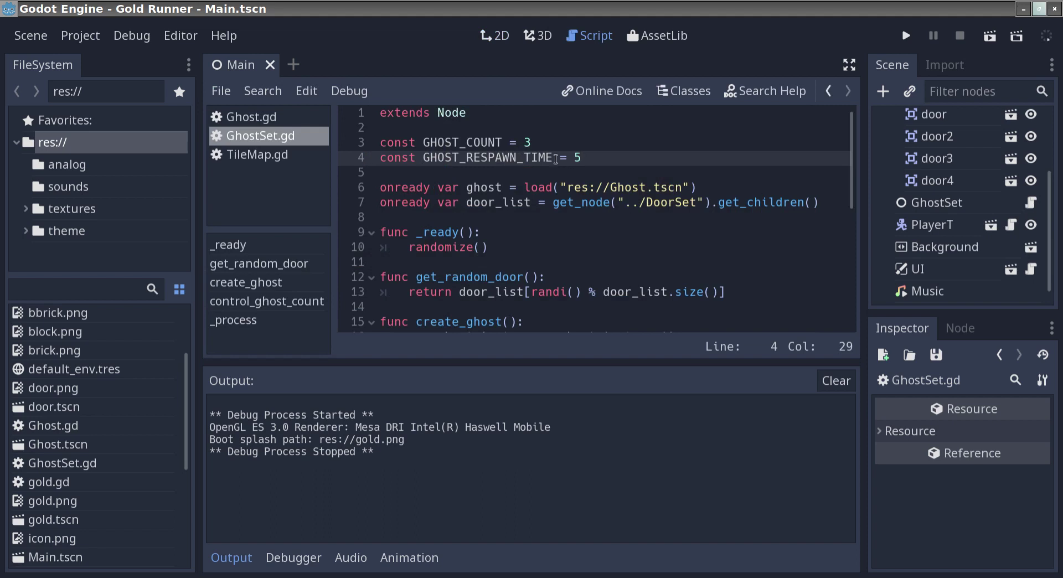
{"action": "left_click", "coordinate": [542, 142]}
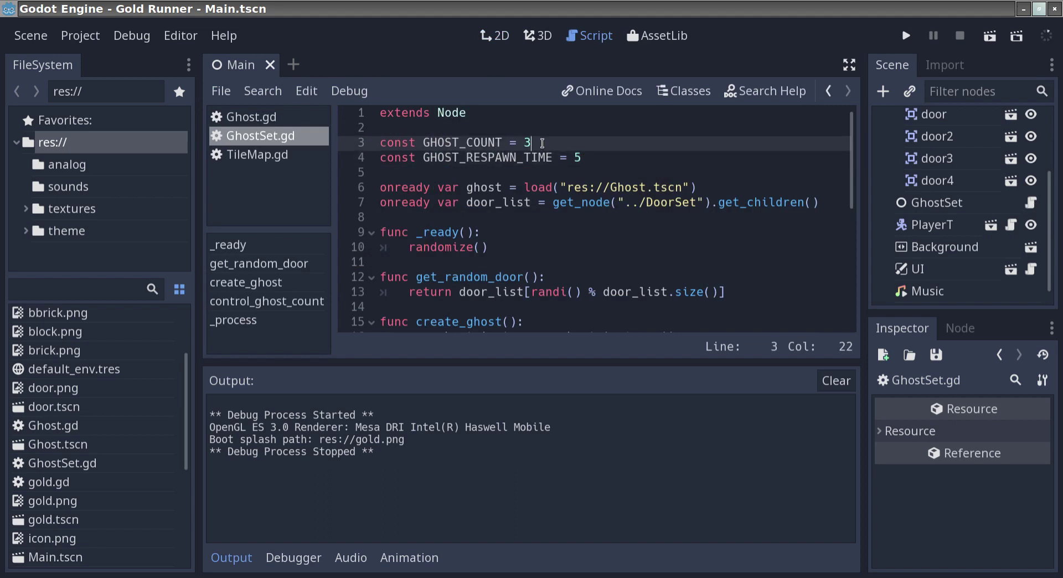
{"action": "key", "text": "Left"}
{"action": "key", "text": "Left"}
{"action": "key", "text": "Left"}
{"action": "key", "text": "Left"}
{"action": "key", "text": "Left"}
{"action": "left_click", "coordinate": [957, 204]}
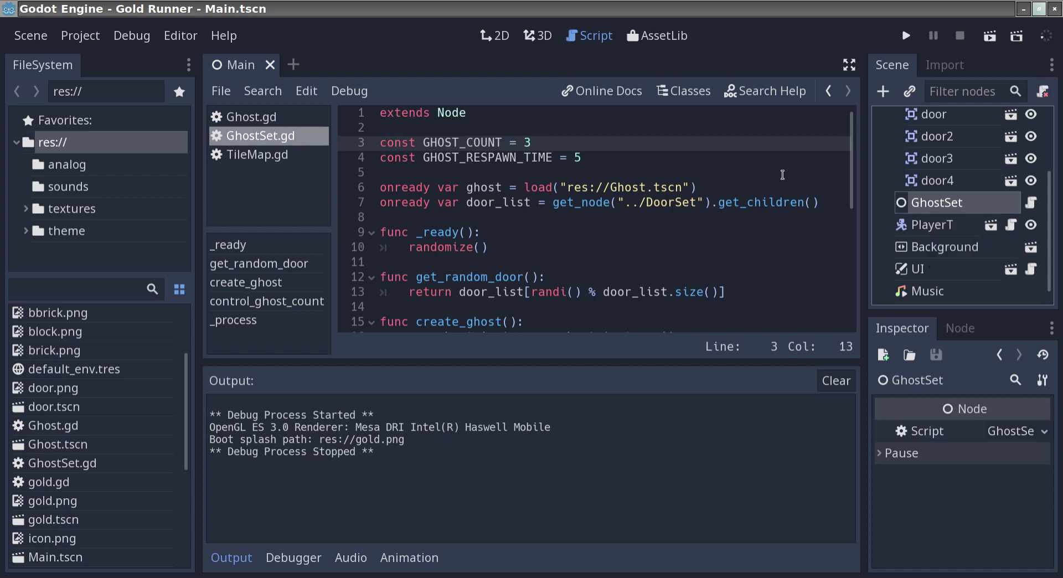
{"action": "left_click", "coordinate": [677, 177]}
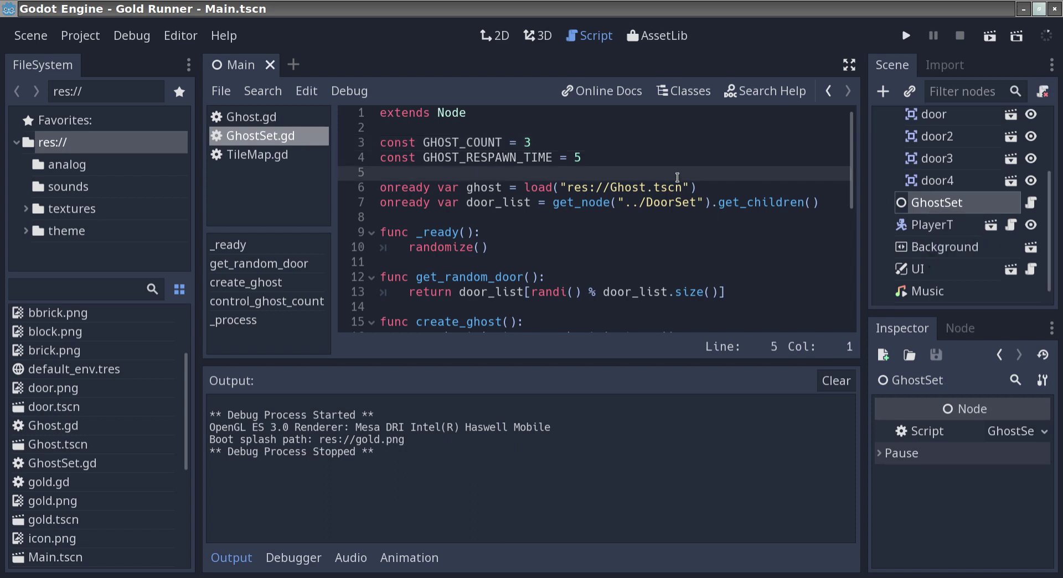
{"action": "key", "text": "Down"}
{"action": "key", "text": "Down"}
{"action": "key", "text": "Down"}
{"action": "key", "text": "Down"}
{"action": "key", "text": "Down"}
{"action": "key", "text": "Down"}
{"action": "key", "text": "Down"}
{"action": "key", "text": "Down"}
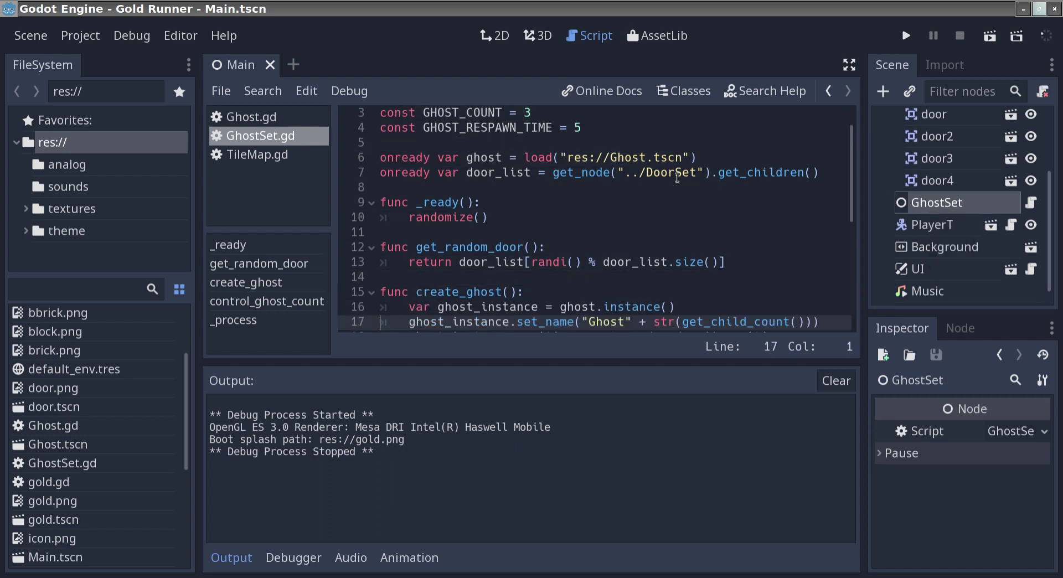
{"action": "key", "text": "Down"}
{"action": "key", "text": "Down"}
{"action": "key", "text": "Down"}
{"action": "key", "text": "Up"}
{"action": "key", "text": "Up"}
{"action": "key", "text": "Up"}
{"action": "key", "text": "Up"}
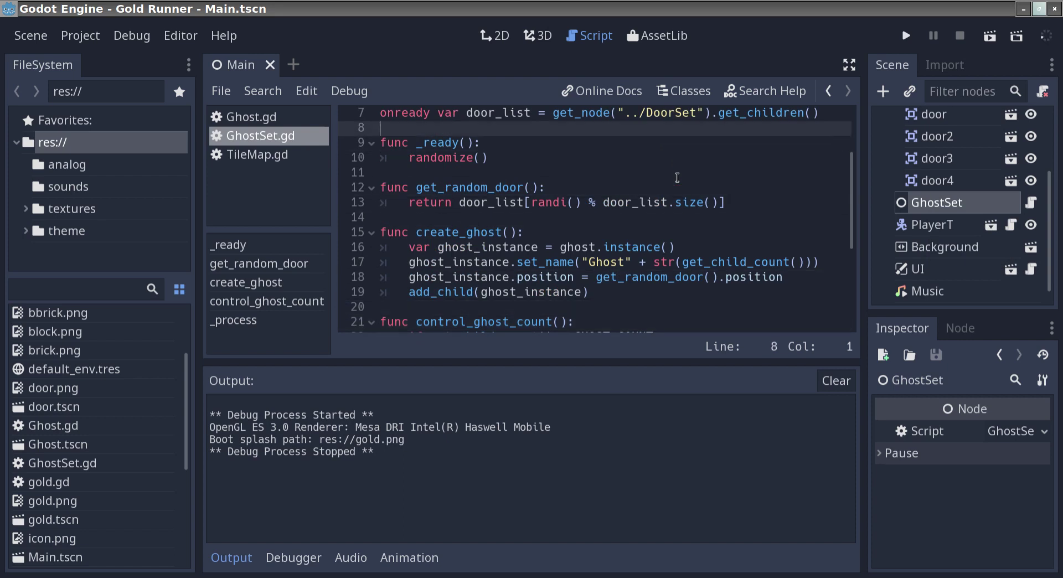
{"action": "key", "text": "Up"}
{"action": "key", "text": "Up"}
{"action": "key", "text": "Up"}
{"action": "key", "text": "Down"}
{"action": "key", "text": "Down"}
{"action": "key", "text": "Right"}
{"action": "key", "text": "Right"}
{"action": "key", "text": "Right"}
{"action": "key", "text": "Right"}
{"action": "key", "text": "Right"}
{"action": "key", "text": "Right"}
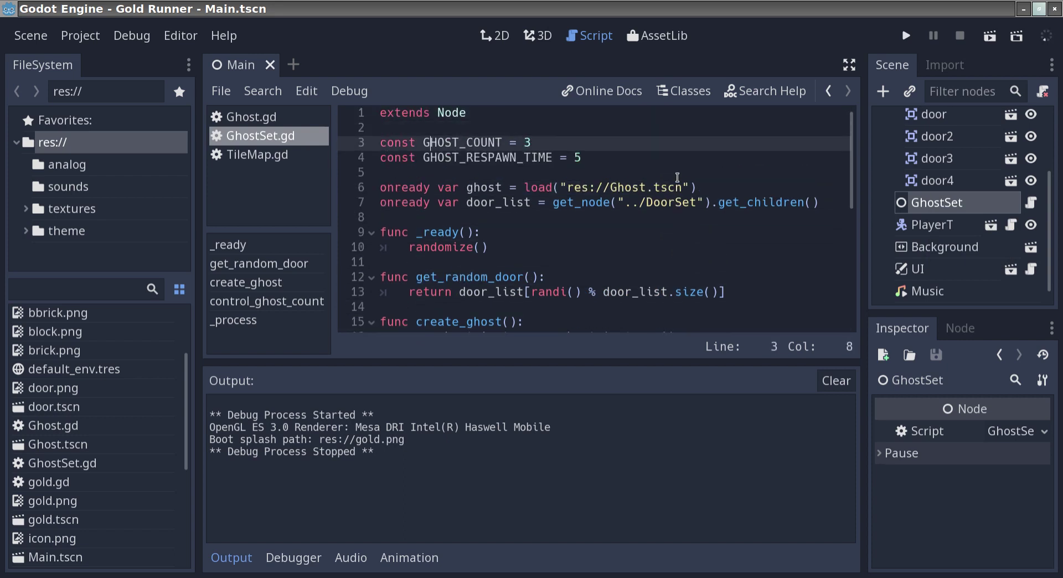
{"action": "key", "text": "Right"}
{"action": "key", "text": "Right"}
{"action": "key", "text": "Right"}
{"action": "key", "text": "Right"}
{"action": "key", "text": "Right"}
{"action": "key", "text": "Right"}
{"action": "key", "text": "Right"}
{"action": "key", "text": "Down"}
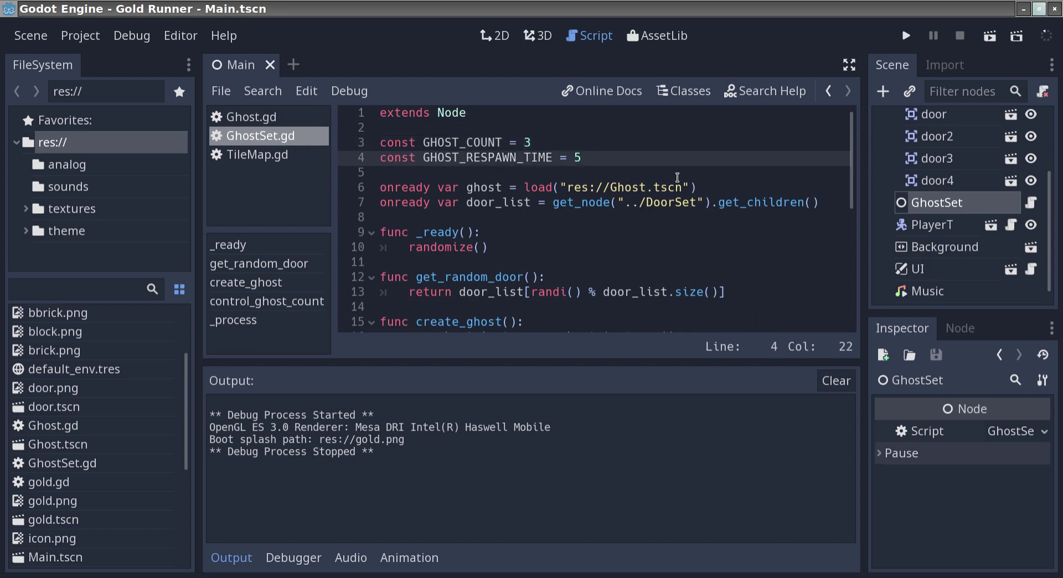
{"action": "key", "text": "Left"}
{"action": "key", "text": "Left"}
{"action": "key", "text": "Left"}
{"action": "key", "text": "Left"}
{"action": "key", "text": "Right"}
{"action": "key", "text": "Right"}
{"action": "key", "text": "Right"}
{"action": "key", "text": "End"}
{"action": "key", "text": "Left"}
{"action": "key", "text": "Left"}
{"action": "key", "text": "Left"}
{"action": "key", "text": "Down"}
{"action": "key", "text": "Down"}
{"action": "key", "text": "Down"}
{"action": "key", "text": "Down"}
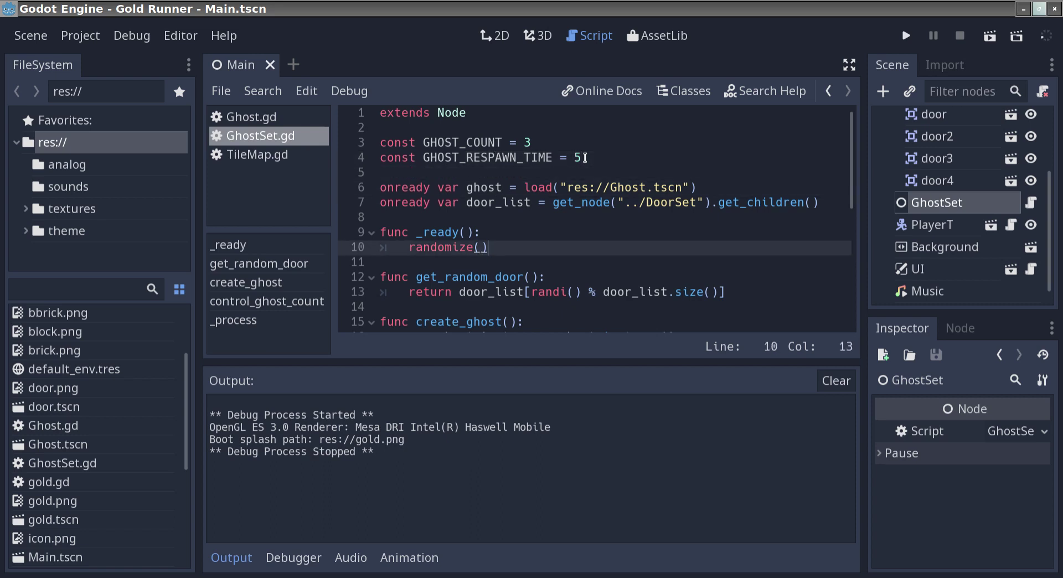
{"action": "key", "text": "Left"}
{"action": "key", "text": "Left"}
{"action": "key", "text": "Left"}
{"action": "left_click", "coordinate": [429, 252]}
{"action": "key", "text": "Down"}
{"action": "key", "text": "Down"}
{"action": "key", "text": "Down"}
{"action": "key", "text": "Down"}
{"action": "key", "text": "Down"}
{"action": "key", "text": "Down"}
{"action": "key", "text": "Down"}
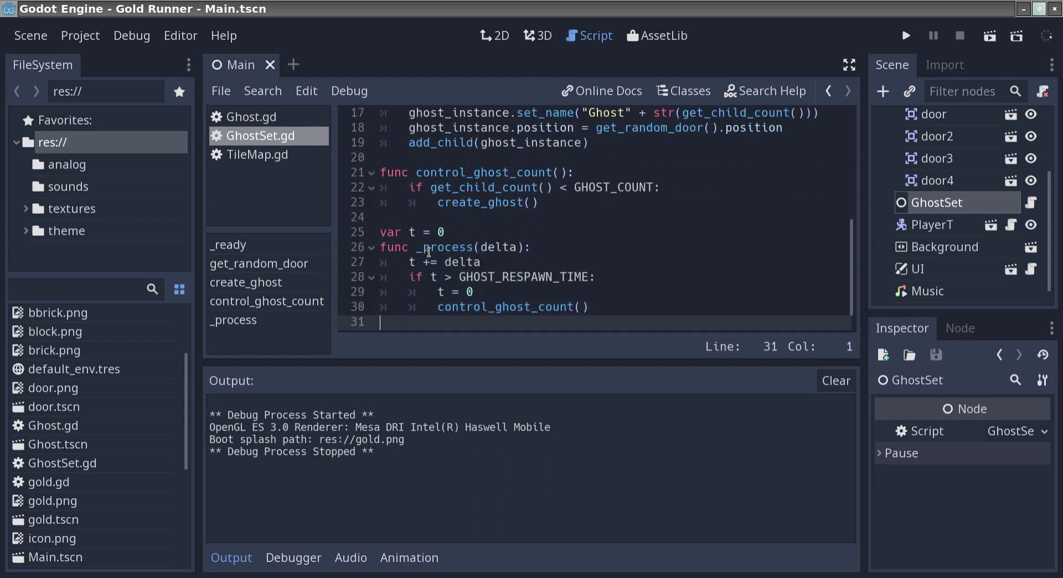
{"action": "left_click", "coordinate": [443, 247]}
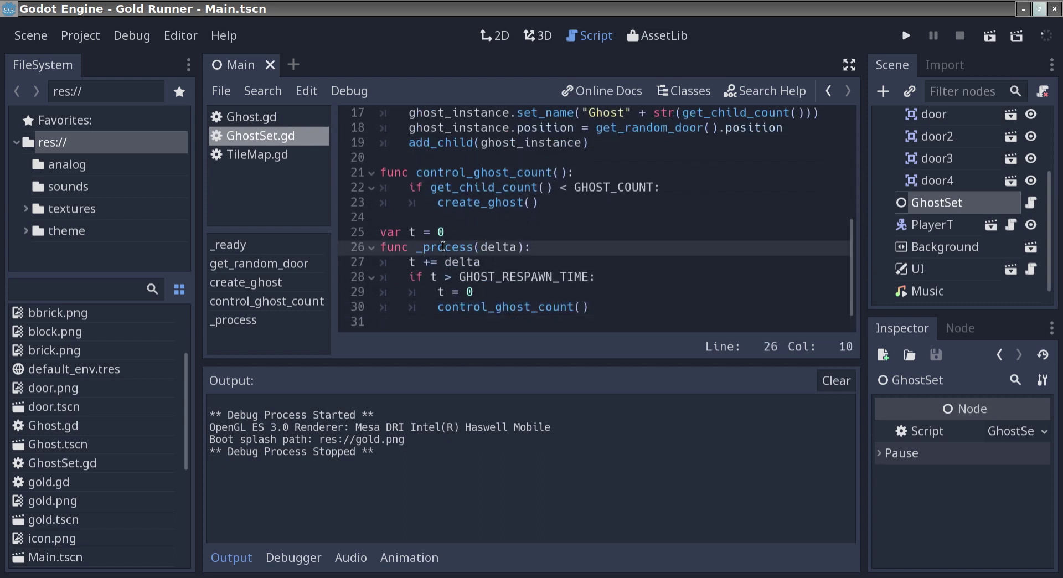
{"action": "key", "text": "Right"}
{"action": "key", "text": "Left"}
{"action": "key", "text": "Left"}
{"action": "key", "text": "Down"}
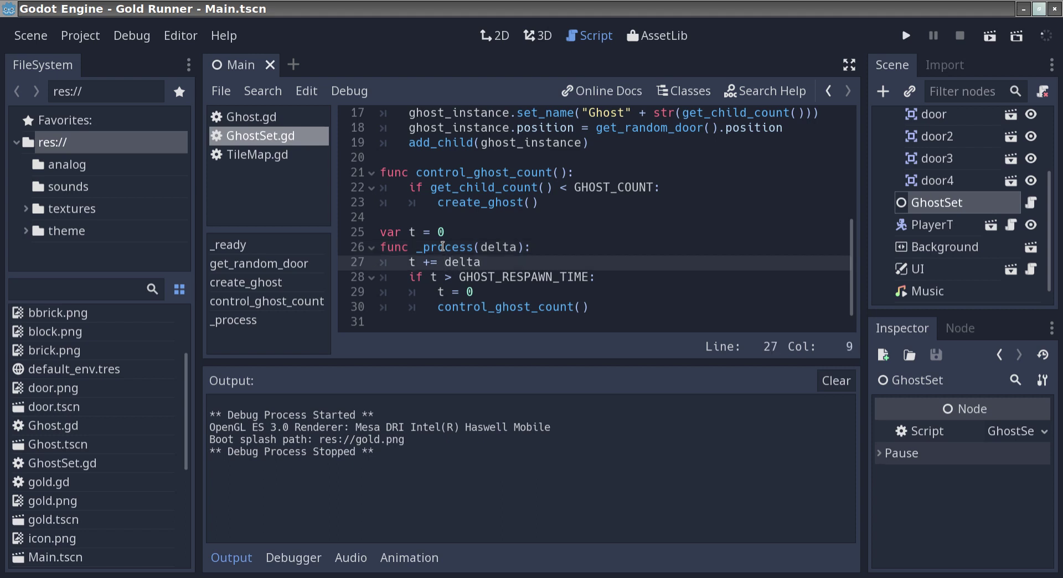
{"action": "key", "text": "Left"}
{"action": "key", "text": "Left"}
{"action": "key", "text": "Right"}
{"action": "key", "text": "Right"}
{"action": "key", "text": "Right"}
{"action": "key", "text": "Right"}
{"action": "key", "text": "Right"}
{"action": "key", "text": "Left"}
{"action": "key", "text": "Left"}
{"action": "key", "text": "Left"}
{"action": "key", "text": "Left"}
{"action": "key", "text": "Left"}
{"action": "key", "text": "Left"}
{"action": "key", "text": "Left"}
{"action": "key", "text": "Left"}
{"action": "key", "text": "Left"}
{"action": "key", "text": "Up"}
{"action": "key", "text": "Up"}
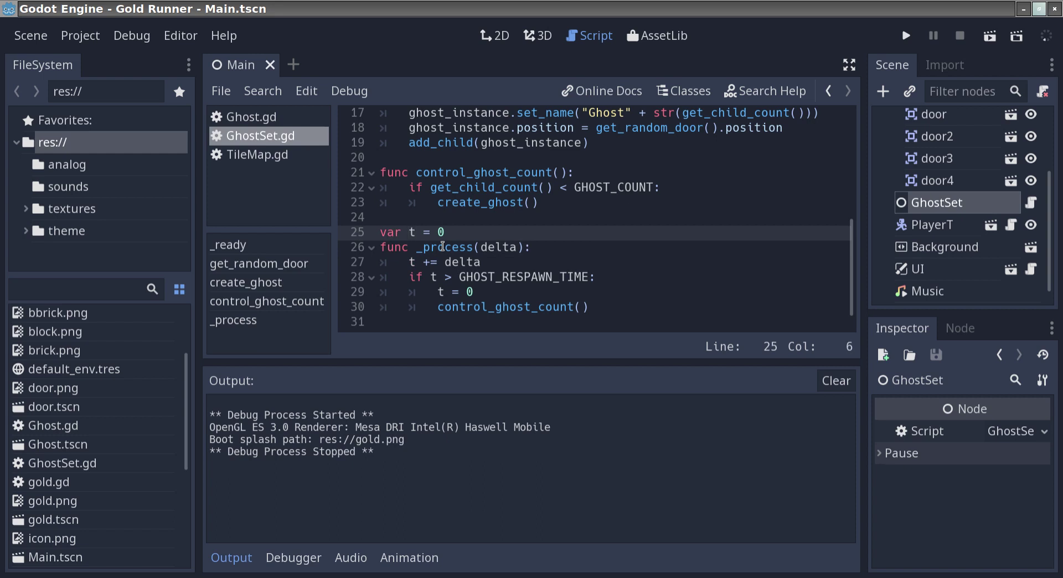
{"action": "key", "text": "Down"}
{"action": "key", "text": "Down"}
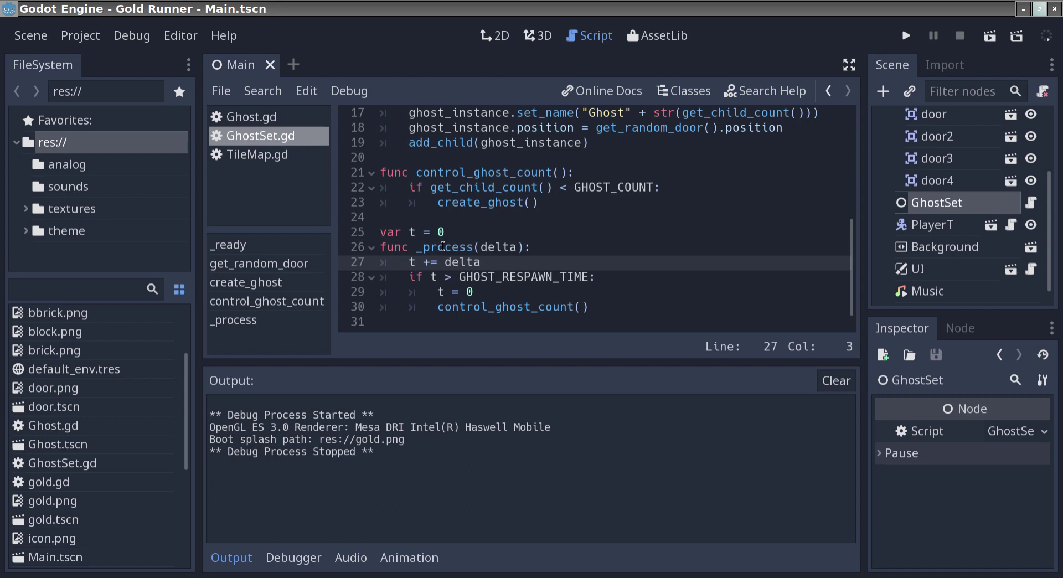
{"action": "key", "text": "Down"}
{"action": "key", "text": "Right"}
{"action": "key", "text": "Right"}
{"action": "key", "text": "Right"}
{"action": "key", "text": "Right"}
{"action": "key", "text": "Right"}
{"action": "key", "text": "Right"}
{"action": "key", "text": "Right"}
{"action": "key", "text": "Right"}
{"action": "key", "text": "Right"}
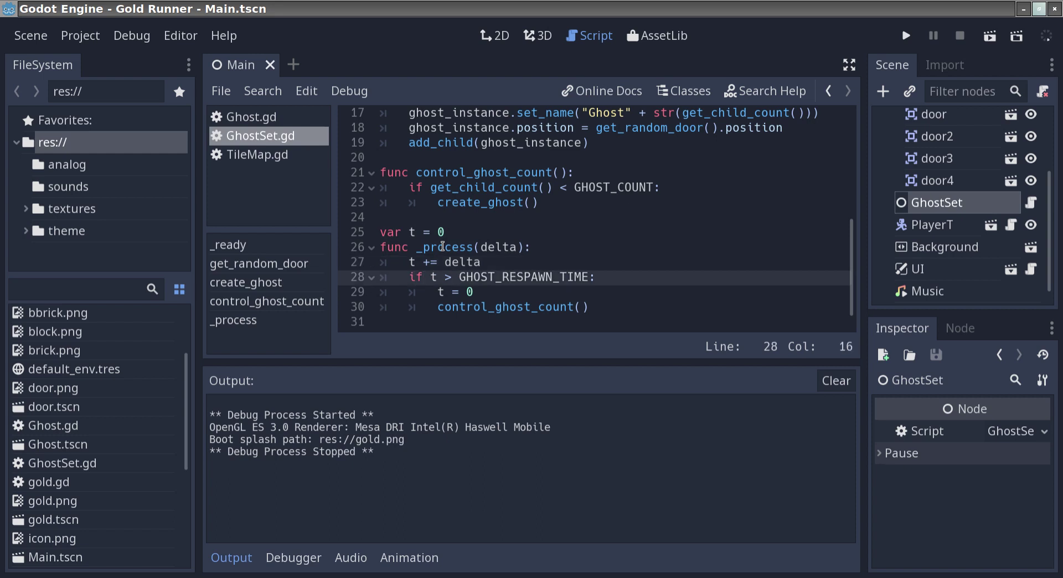
{"action": "left_click", "coordinate": [538, 278], "text": "ctrl"}
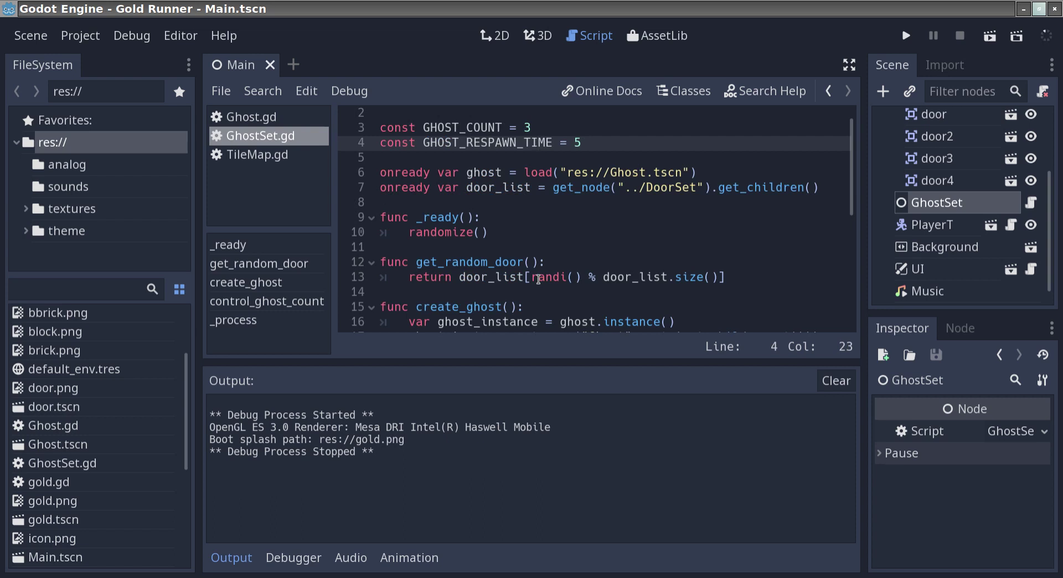
{"action": "key", "text": "ctrl+End"}
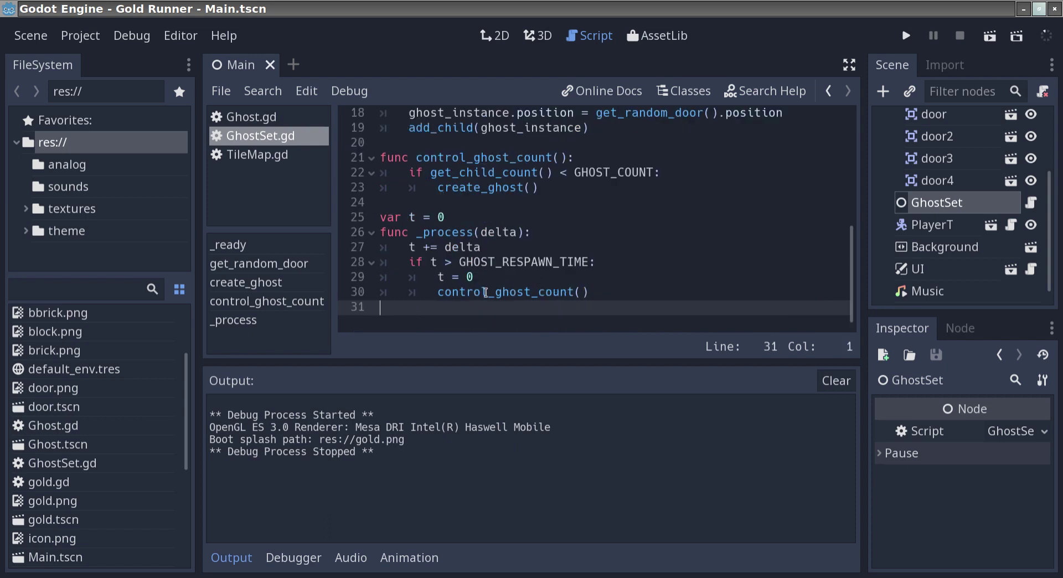
{"action": "left_click", "coordinate": [486, 292]}
{"action": "left_click", "coordinate": [486, 292], "text": "ctrl"}
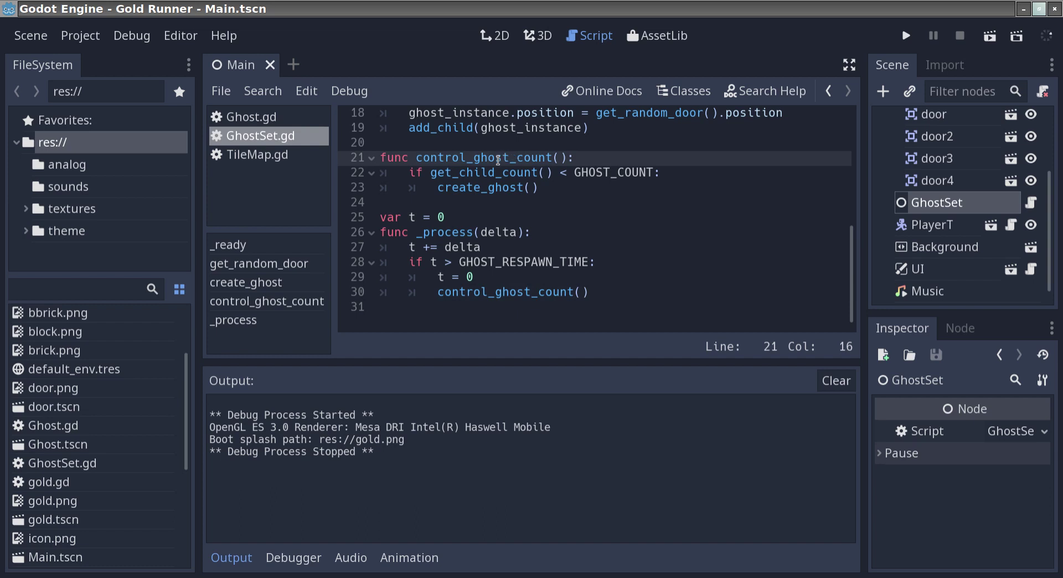
{"action": "left_click", "coordinate": [480, 173]}
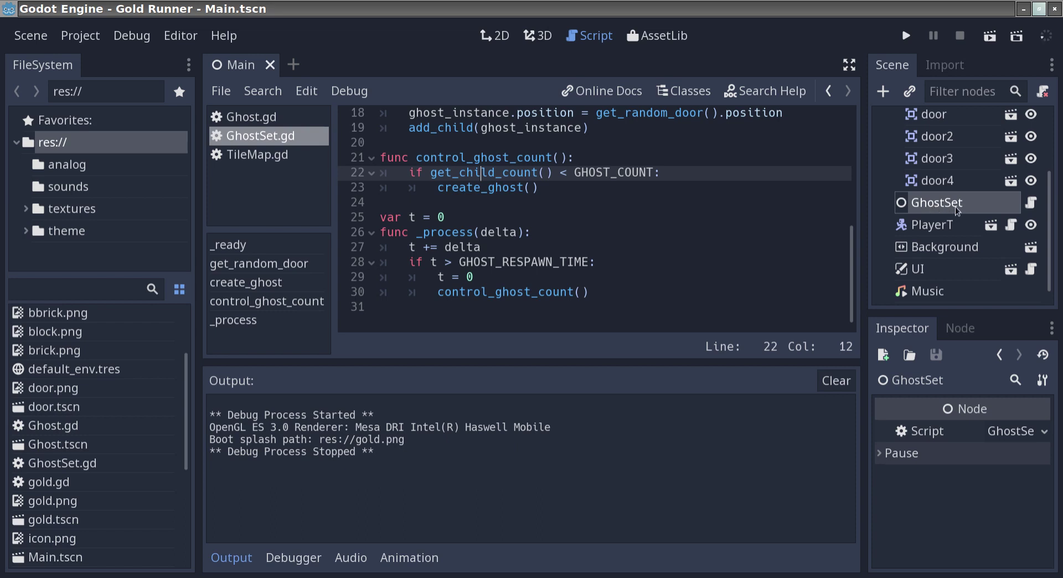
{"action": "left_click", "coordinate": [589, 172]}
{"action": "key", "text": "Right"}
{"action": "key", "text": "Right"}
{"action": "key", "text": "Right"}
{"action": "left_click", "coordinate": [623, 177], "text": "ctrl"}
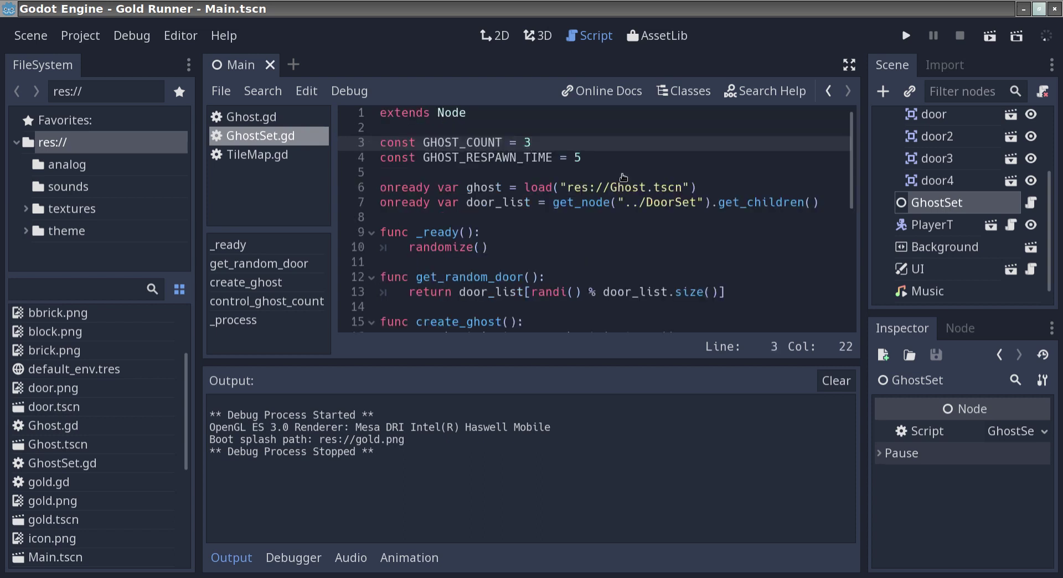
{"action": "key", "text": "ctrl+End"}
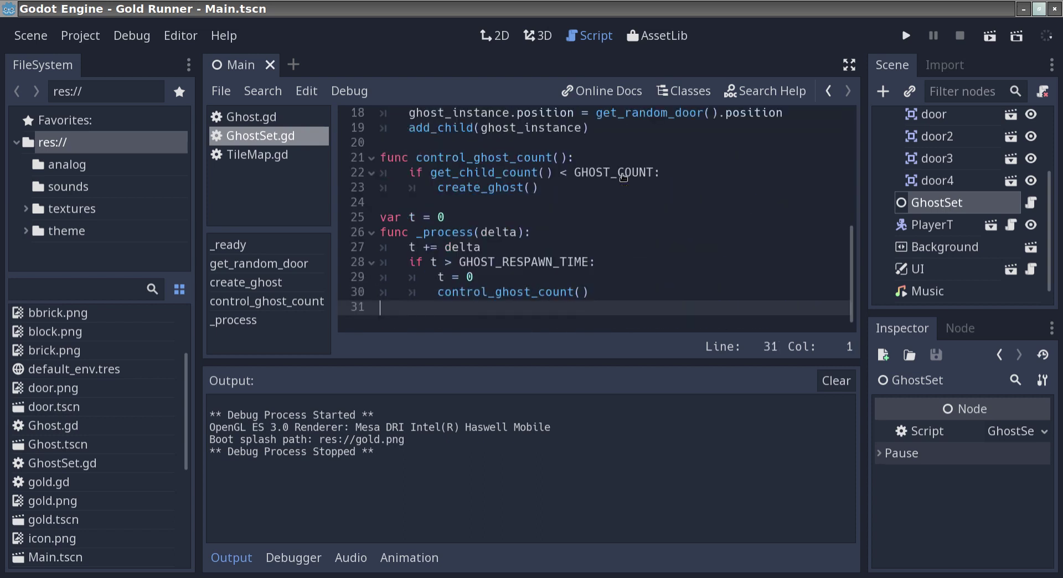
{"action": "left_click", "coordinate": [474, 187]}
{"action": "left_click", "coordinate": [474, 187], "text": "ctrl"}
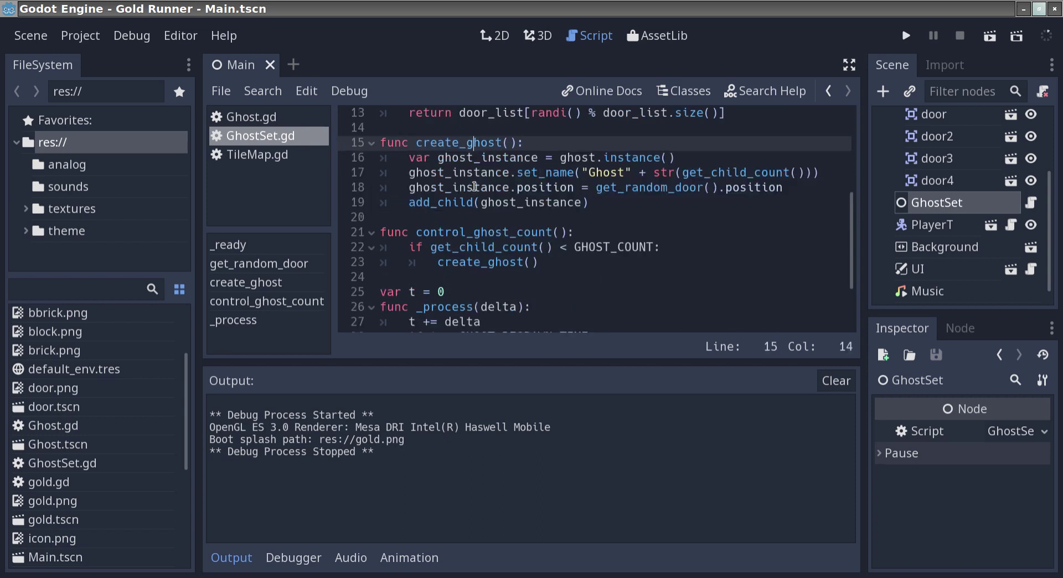
{"action": "key", "text": "Down"}
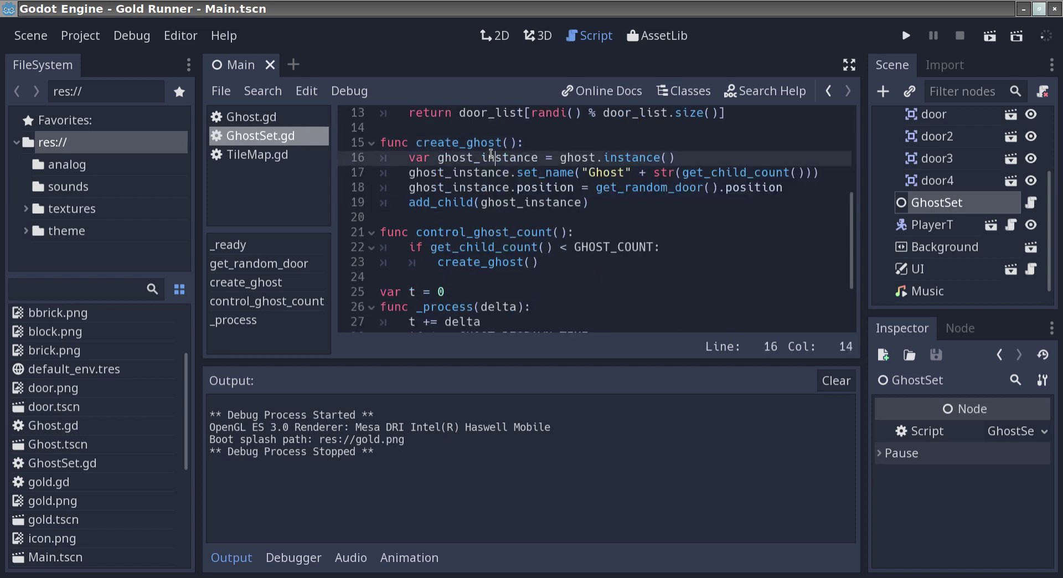
{"action": "scroll", "coordinate": [542, 191], "scroll_direction": "up", "scroll_amount": 2}
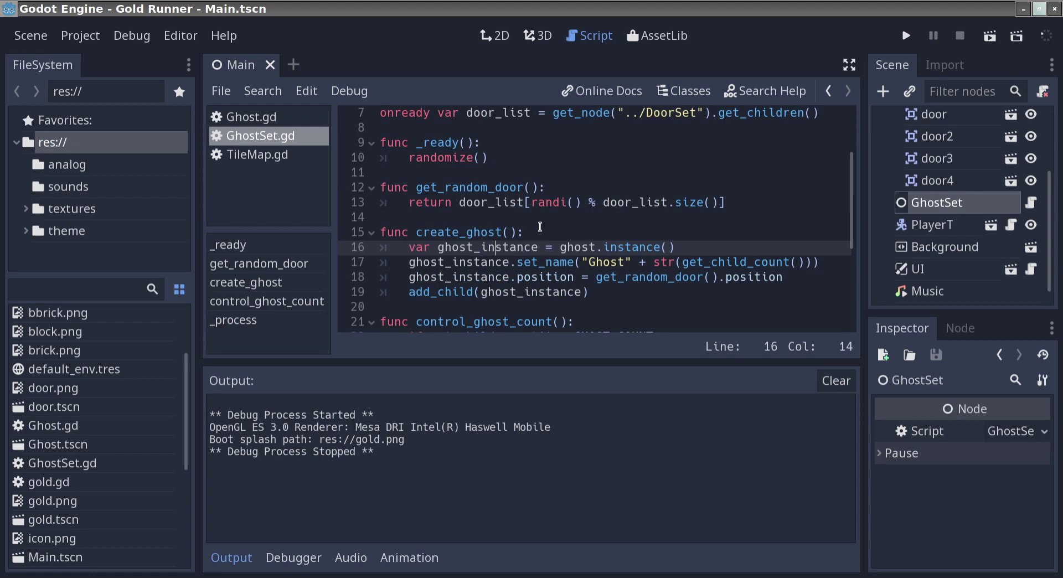
{"action": "left_click", "coordinate": [576, 247]}
{"action": "scroll", "coordinate": [575, 246], "scroll_direction": "up", "scroll_amount": 2}
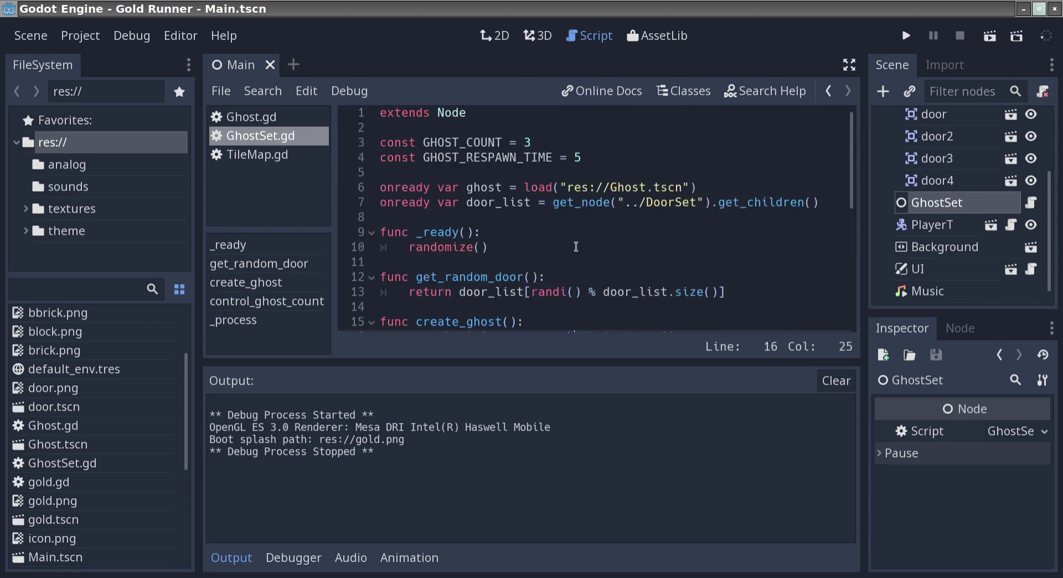
{"action": "left_click", "coordinate": [495, 187]}
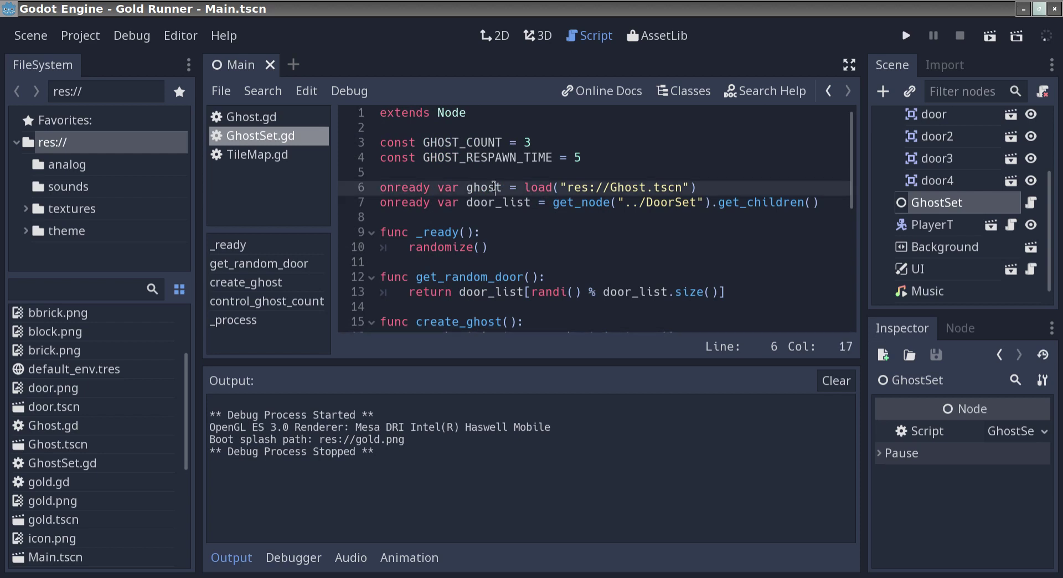
{"action": "key", "text": "Right"}
{"action": "key", "text": "Right"}
{"action": "key", "text": "Right"}
{"action": "key", "text": "Right"}
{"action": "key", "text": "Right"}
{"action": "key", "text": "Right"}
{"action": "key", "text": "Right"}
{"action": "key", "text": "Right"}
{"action": "key", "text": "Right"}
{"action": "key", "text": "Right"}
{"action": "key", "text": "Right"}
{"action": "key", "text": "Right"}
{"action": "key", "text": "Right"}
Open Ghost.tscn and select its Ghost root node to show the Ghost.gd script.
{"action": "double_click", "coordinate": [55, 445]}
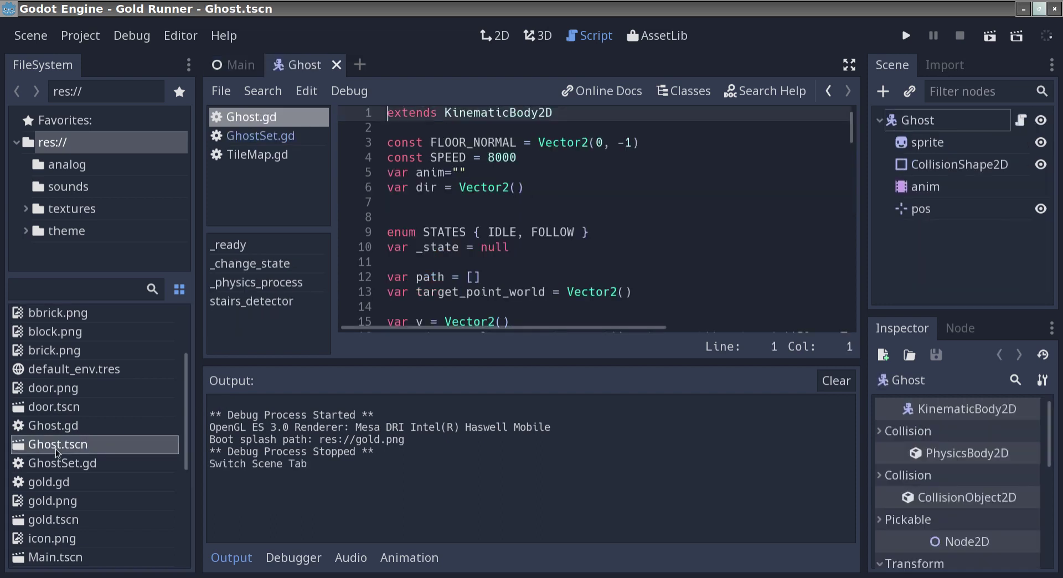
{"action": "left_click", "coordinate": [928, 122]}
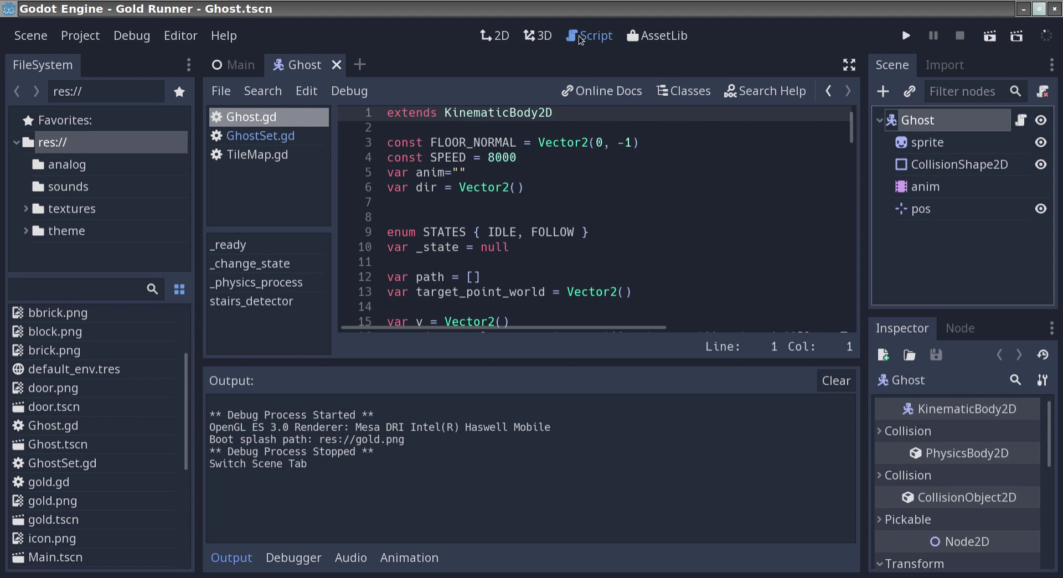
Switch to the Main scene and open GhostSet.gd from the script list.
{"action": "left_click", "coordinate": [238, 69]}
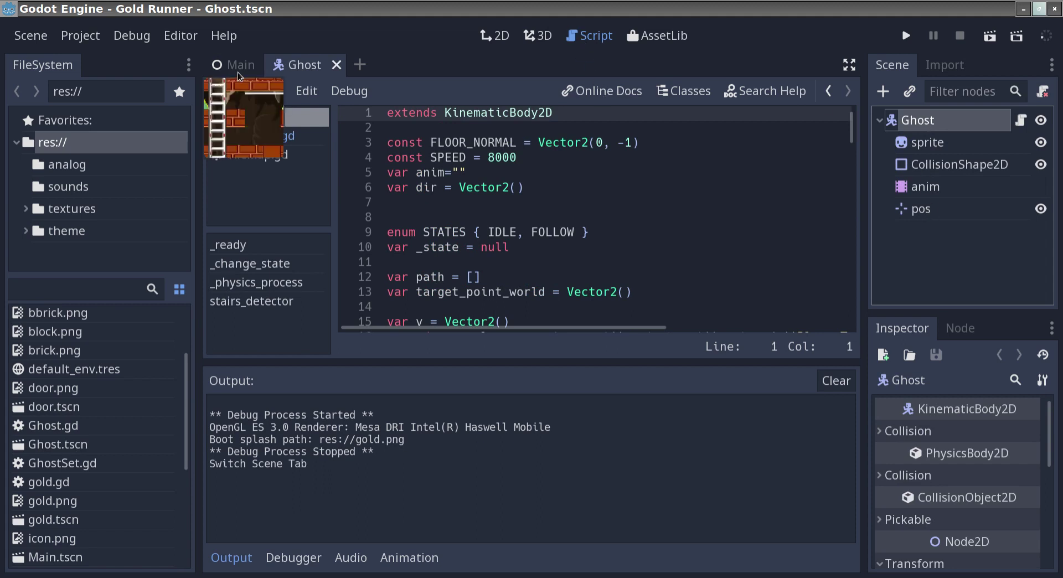
{"action": "left_click", "coordinate": [266, 144]}
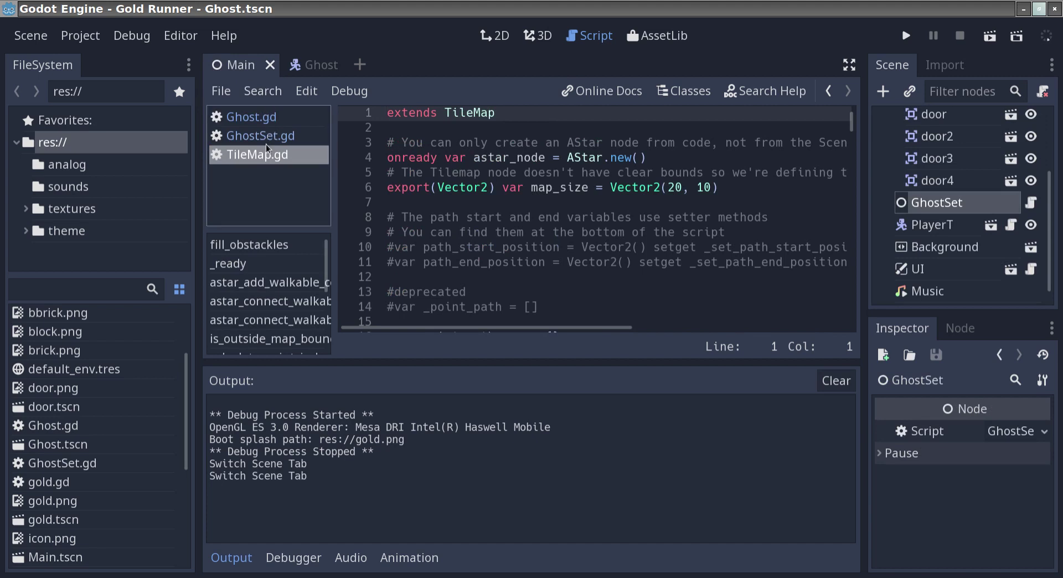
{"action": "left_click", "coordinate": [258, 135]}
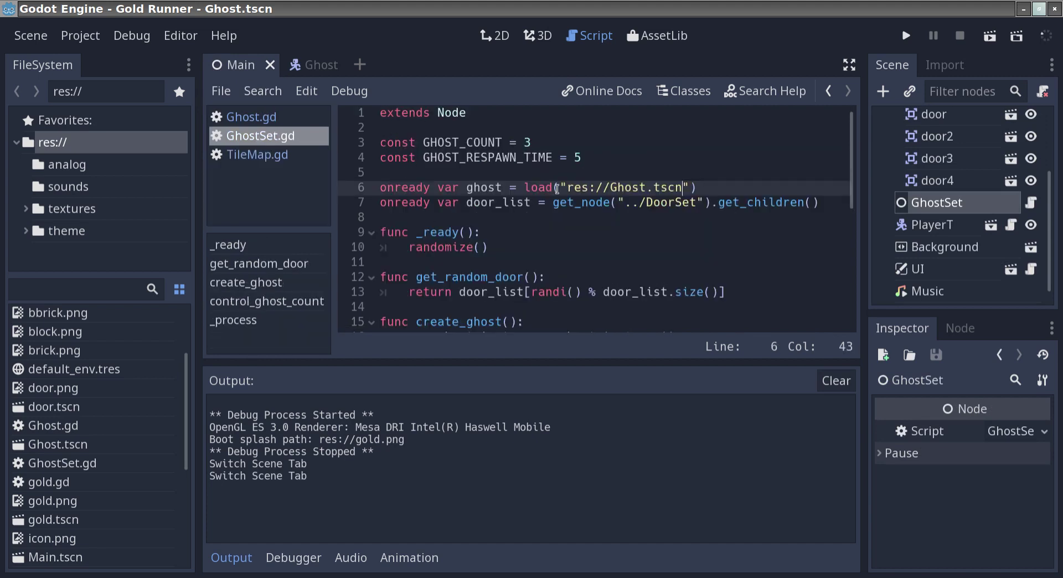
Trace create_ghost's instance, name and position lines to the get_random_door definition.
{"action": "left_click", "coordinate": [483, 187]}
{"action": "scroll", "coordinate": [524, 183], "scroll_direction": "down", "scroll_amount": 1}
{"action": "scroll", "coordinate": [524, 182], "scroll_direction": "down", "scroll_amount": 3}
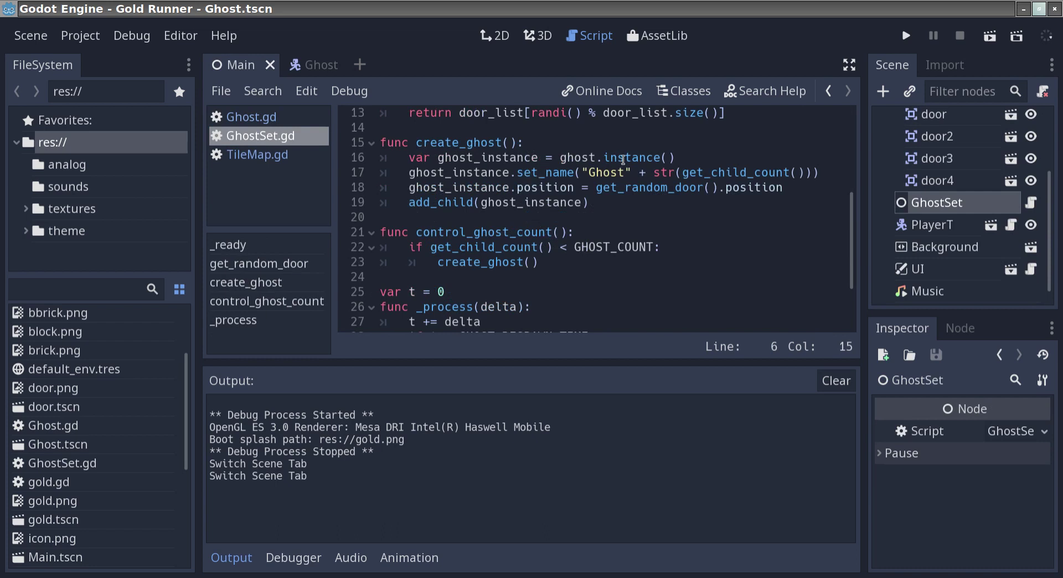
{"action": "left_click", "coordinate": [623, 160]}
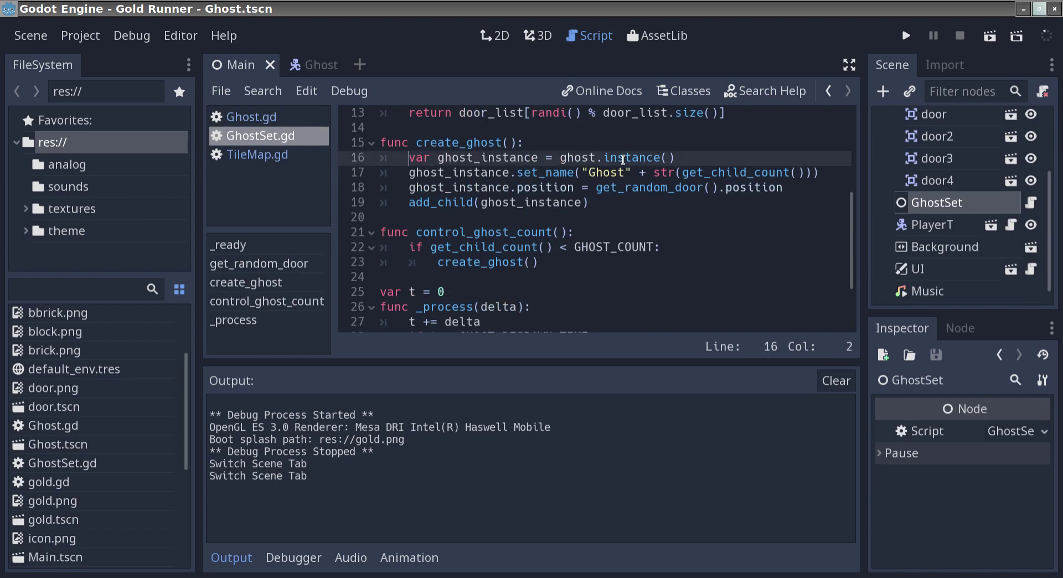
{"action": "key", "text": "Down"}
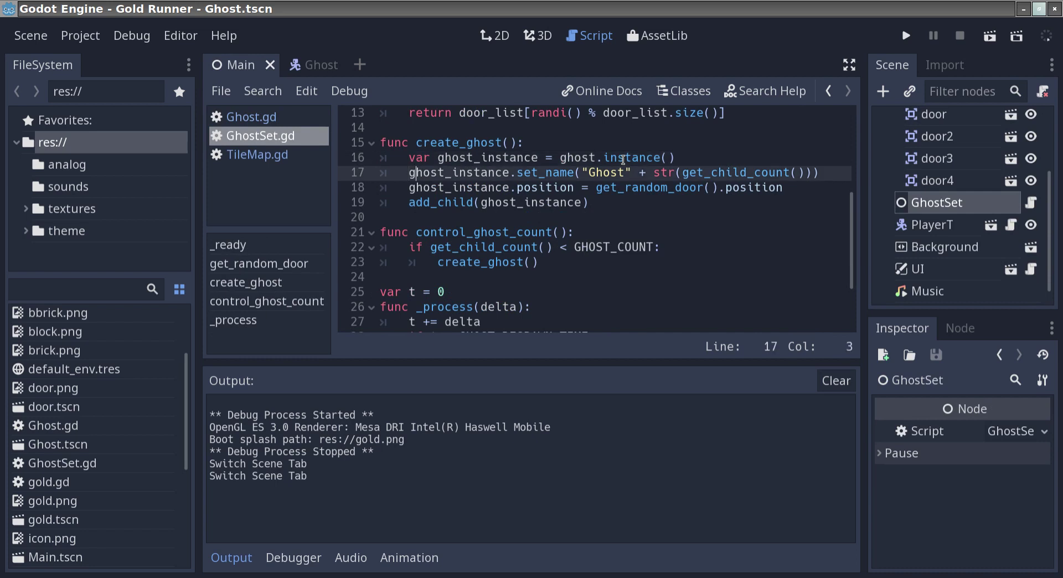
{"action": "key", "text": "Right"}
{"action": "key", "text": "Right"}
{"action": "key", "text": "Right"}
{"action": "key", "text": "Right"}
{"action": "key", "text": "Right"}
{"action": "key", "text": "Right"}
{"action": "key", "text": "Down"}
{"action": "key", "text": "Left"}
{"action": "key", "text": "Left"}
{"action": "key", "text": "Left"}
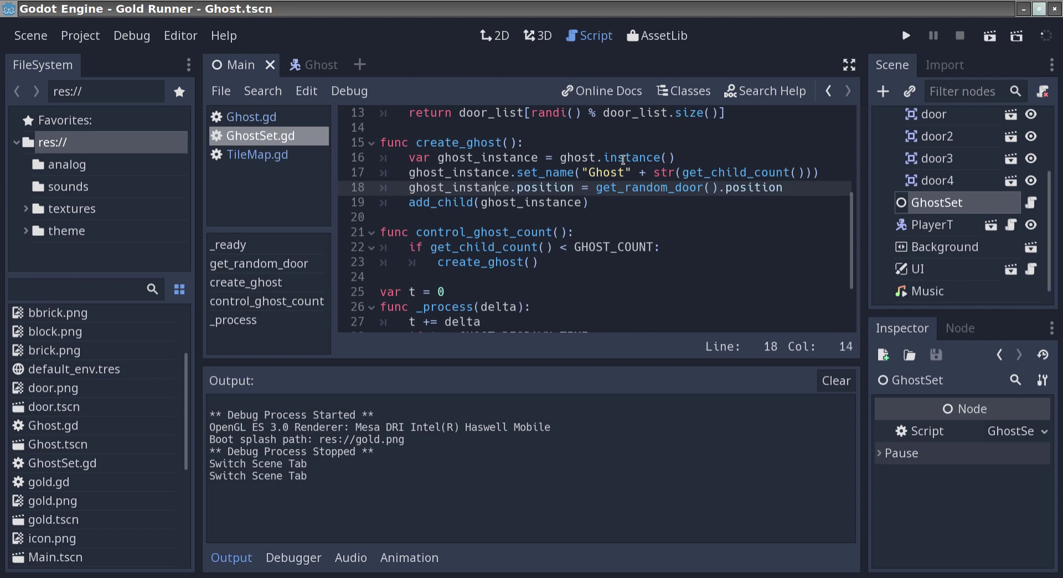
{"action": "key", "text": "Right"}
{"action": "key", "text": "Right"}
{"action": "key", "text": "Right"}
{"action": "key", "text": "Right"}
{"action": "key", "text": "Right"}
{"action": "key", "text": "Right"}
{"action": "left_click", "coordinate": [635, 190], "text": "ctrl"}
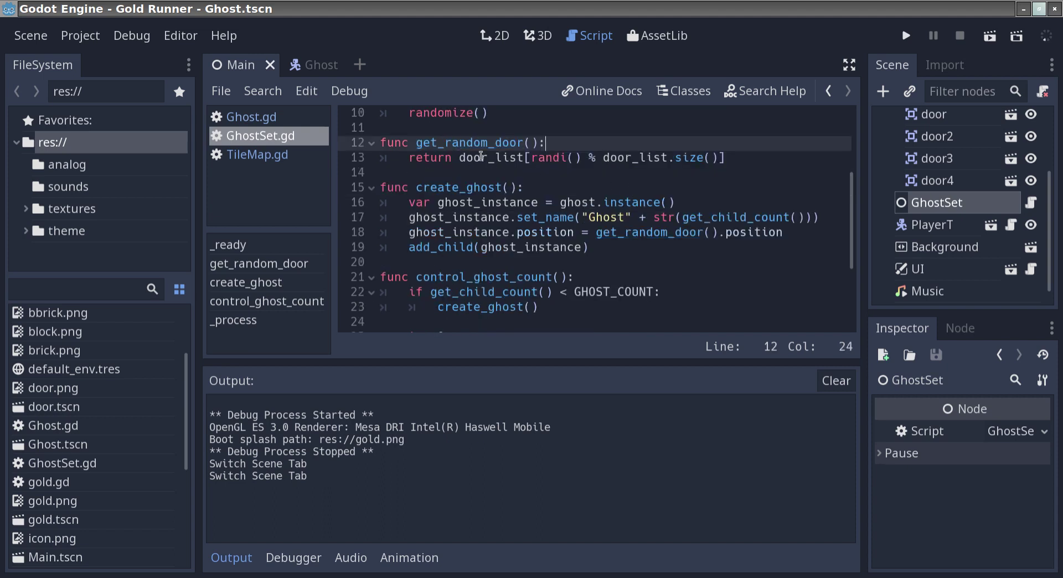
{"action": "scroll", "coordinate": [481, 157], "scroll_direction": "up", "scroll_amount": 2}
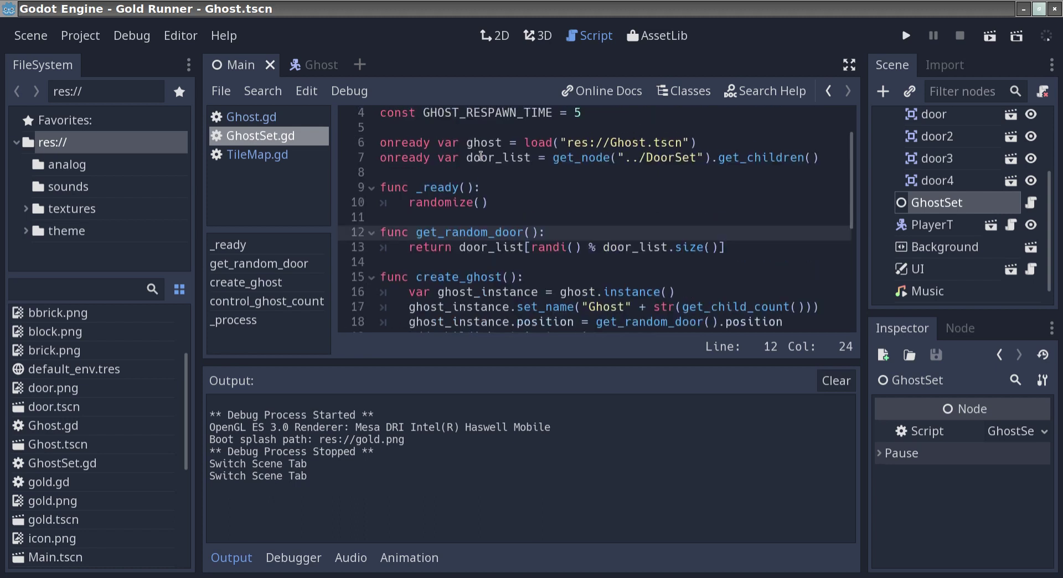
{"action": "left_click", "coordinate": [503, 158]}
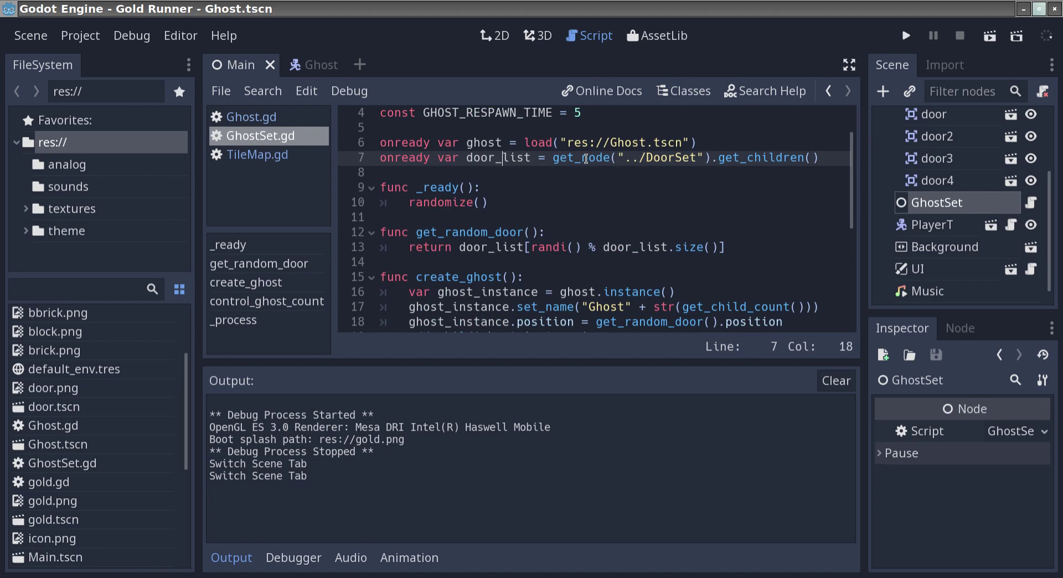
{"action": "scroll", "coordinate": [979, 212], "scroll_direction": "up", "scroll_amount": 2}
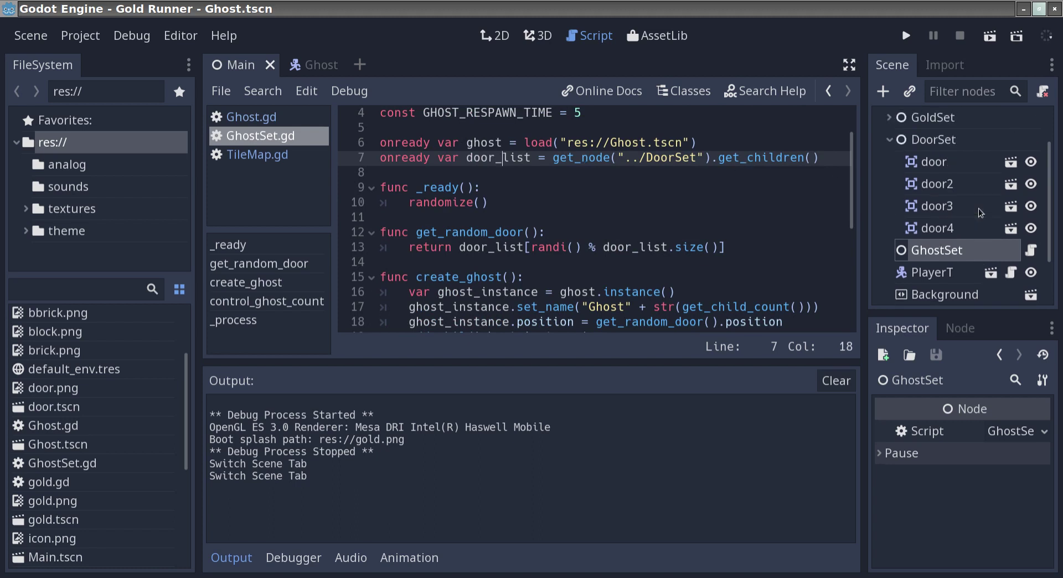
{"action": "left_click", "coordinate": [939, 141]}
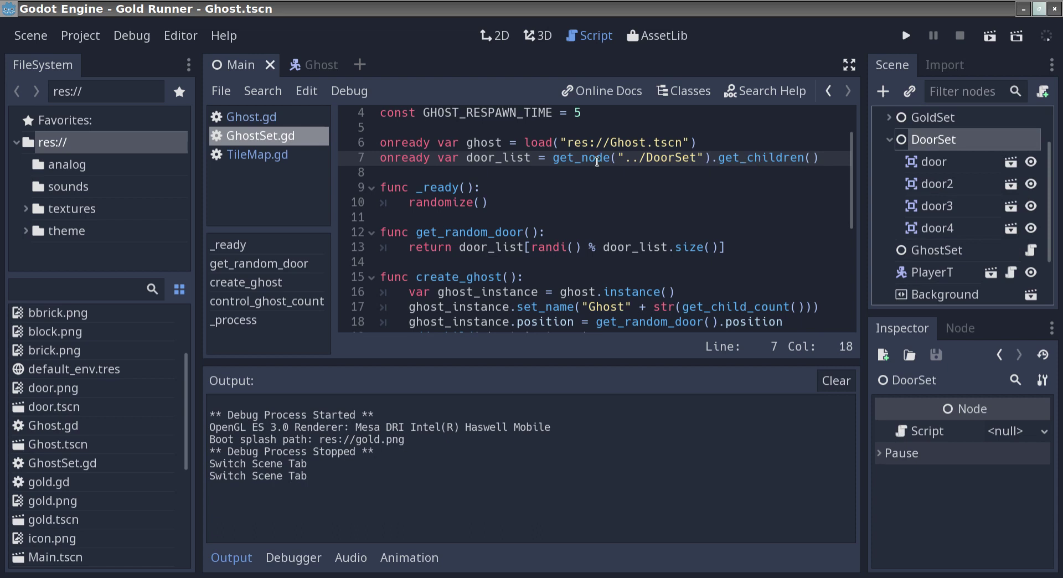
{"action": "left_click", "coordinate": [768, 159]}
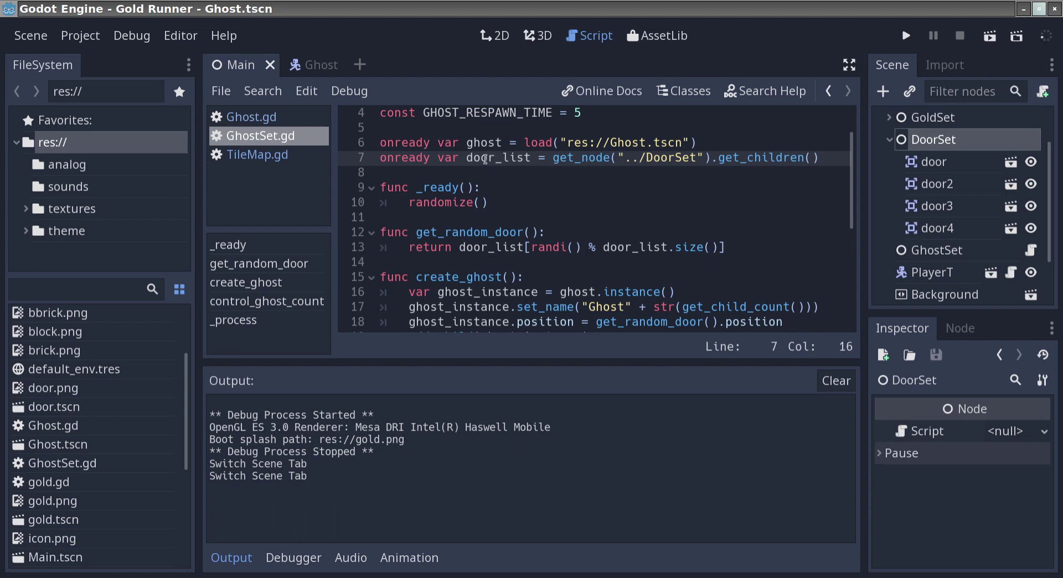
{"action": "key", "text": "Down"}
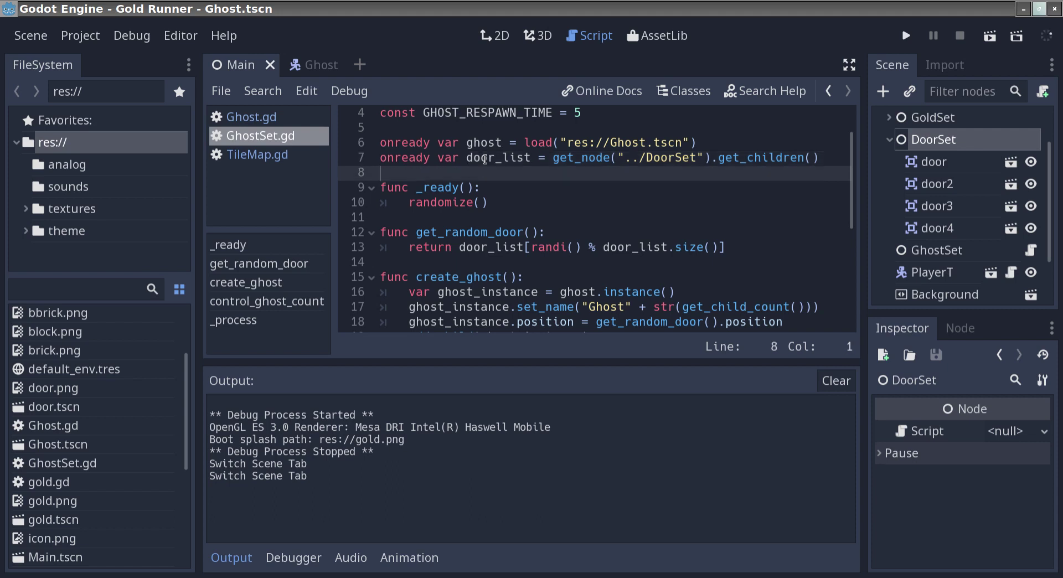
{"action": "key", "text": "Down"}
{"action": "key", "text": "Down"}
{"action": "key", "text": "Down"}
{"action": "key", "text": "Down"}
{"action": "key", "text": "Down"}
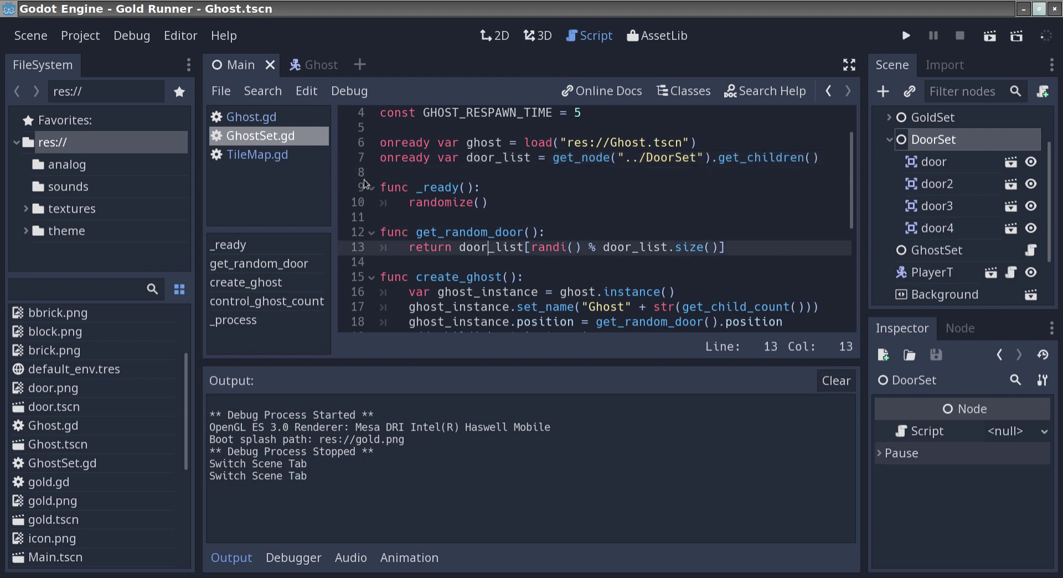
{"action": "left_click", "coordinate": [460, 233]}
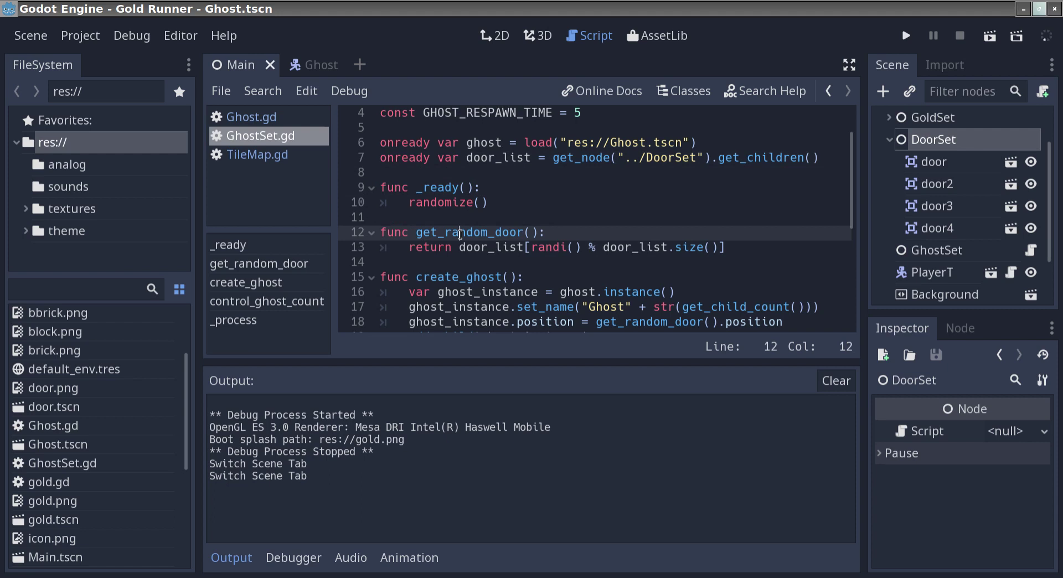
{"action": "key", "text": "Down"}
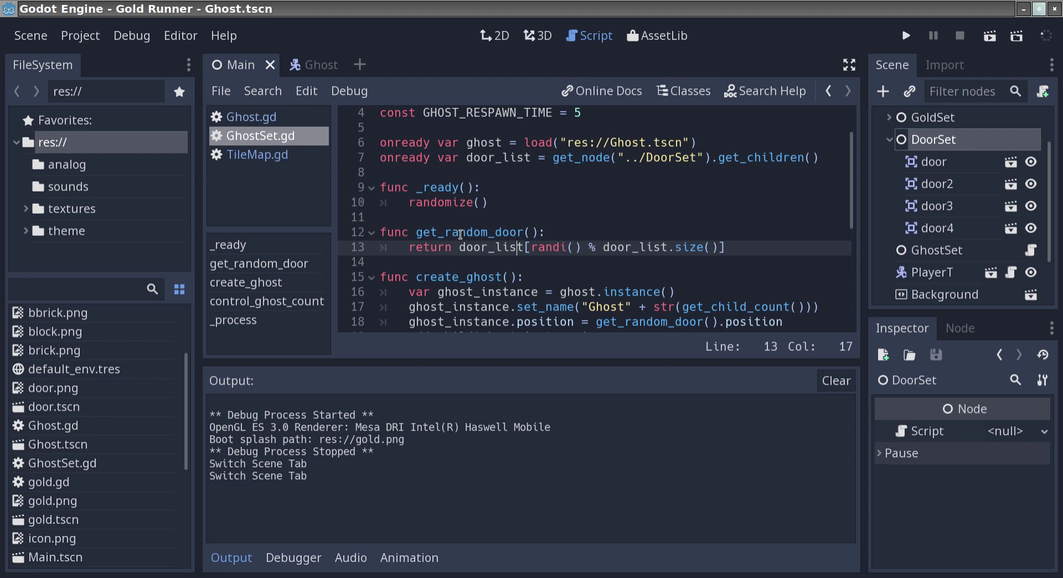
{"action": "key", "text": "Right"}
{"action": "key", "text": "Right"}
{"action": "key", "text": "Right"}
{"action": "key", "text": "Right"}
{"action": "key", "text": "Right"}
{"action": "key", "text": "Right"}
{"action": "key", "text": "Right"}
{"action": "left_click", "coordinate": [542, 248]}
{"action": "key", "text": "Home"}
{"action": "left_click", "coordinate": [942, 164]}
{"action": "left_click", "coordinate": [933, 228]}
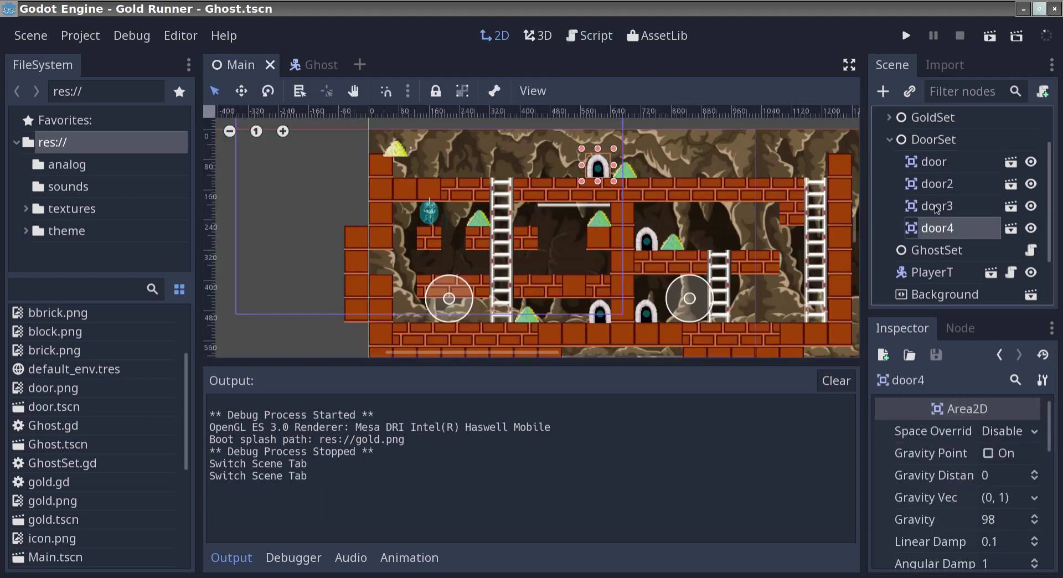
{"action": "left_click", "coordinate": [938, 206]}
{"action": "left_click", "coordinate": [938, 184]}
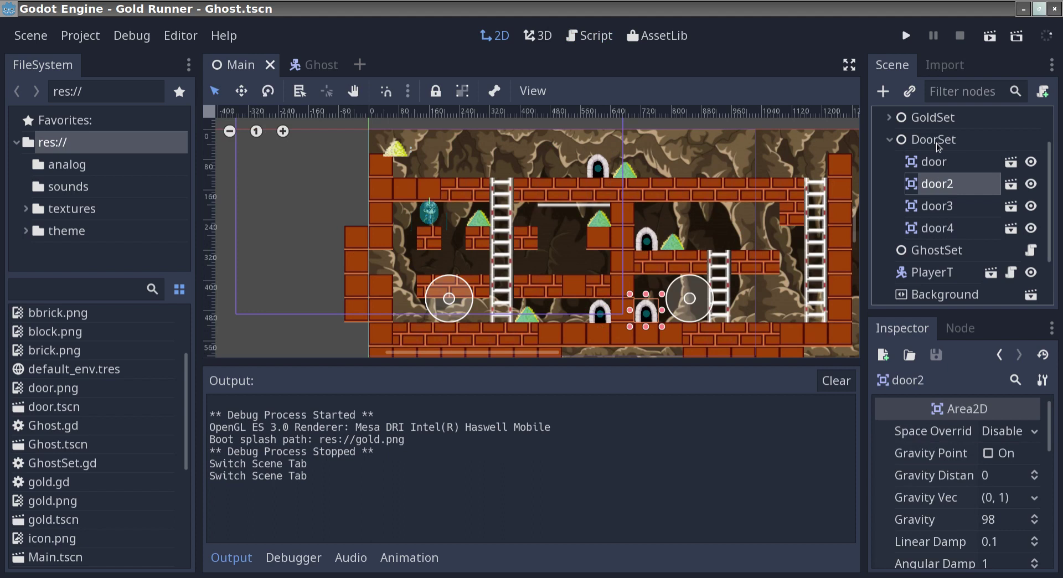
{"action": "left_click", "coordinate": [936, 141]}
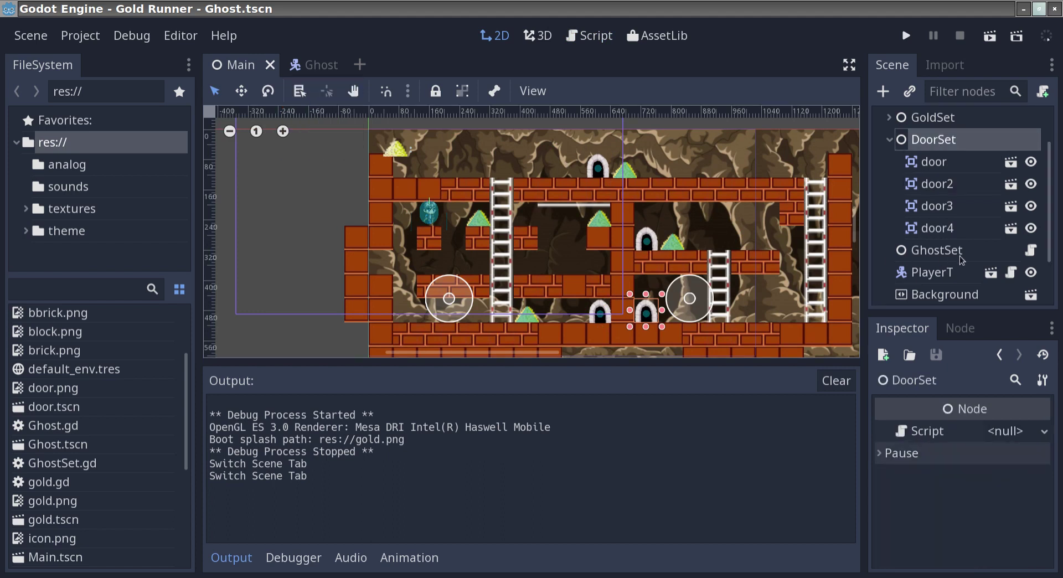
{"action": "left_click", "coordinate": [1036, 252]}
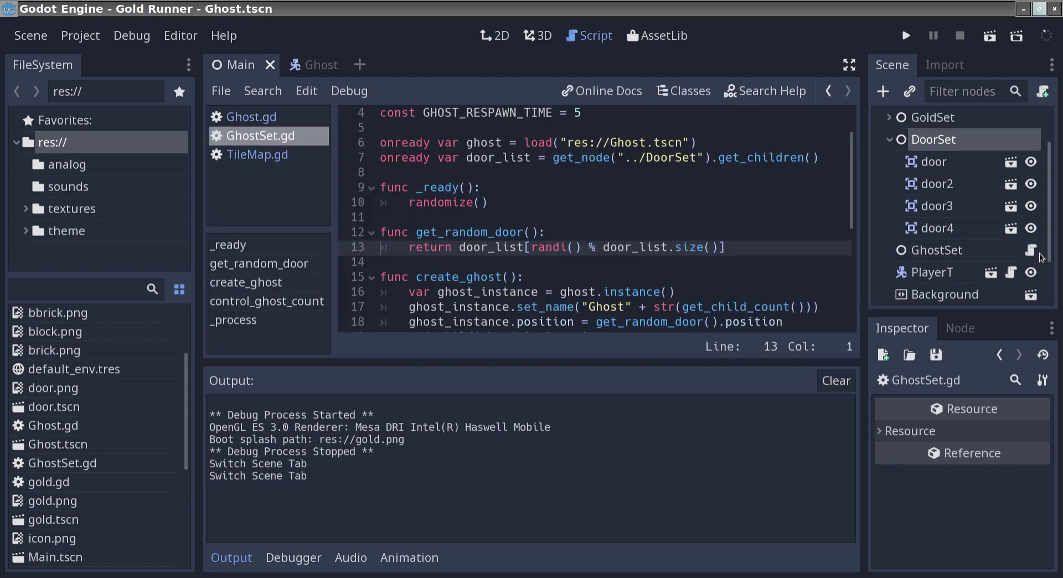
{"action": "left_click", "coordinate": [489, 231]}
{"action": "scroll", "coordinate": [490, 232], "scroll_direction": "down", "scroll_amount": 3}
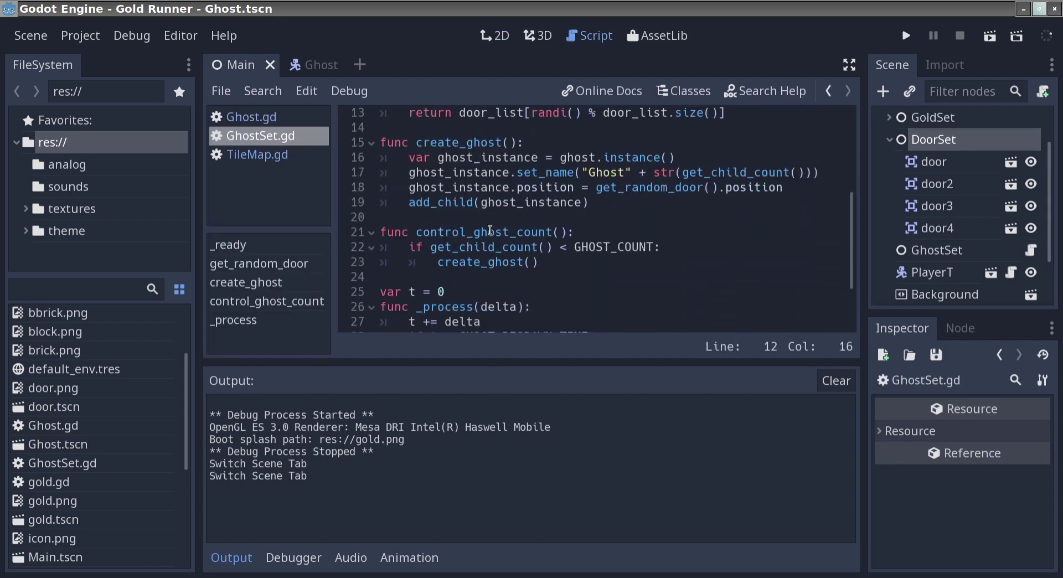
{"action": "left_click", "coordinate": [487, 186]}
{"action": "key", "text": "Down"}
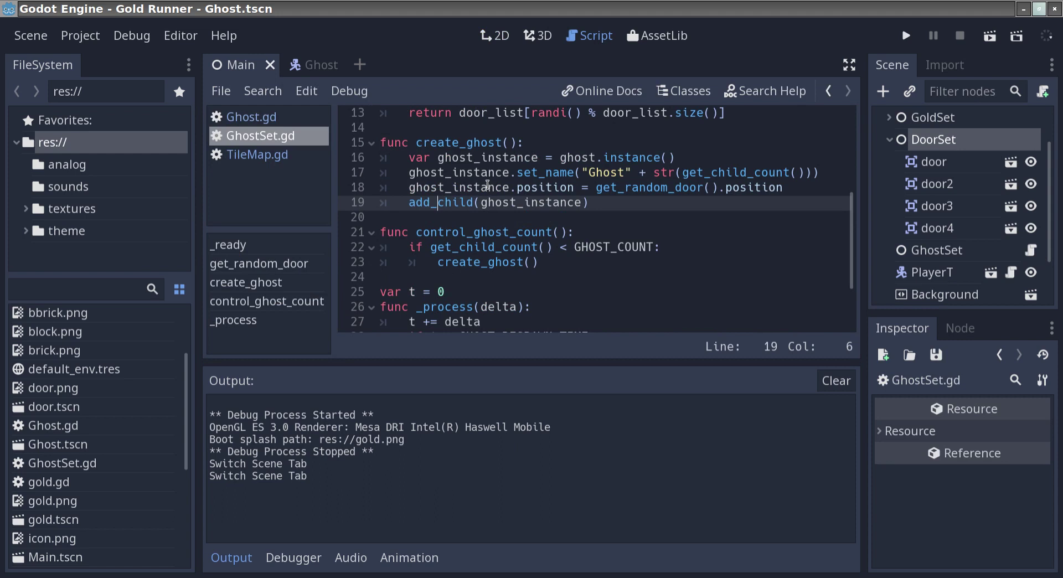
{"action": "left_click", "coordinate": [525, 203]}
{"action": "left_click", "coordinate": [434, 202]}
{"action": "left_click", "coordinate": [936, 252]}
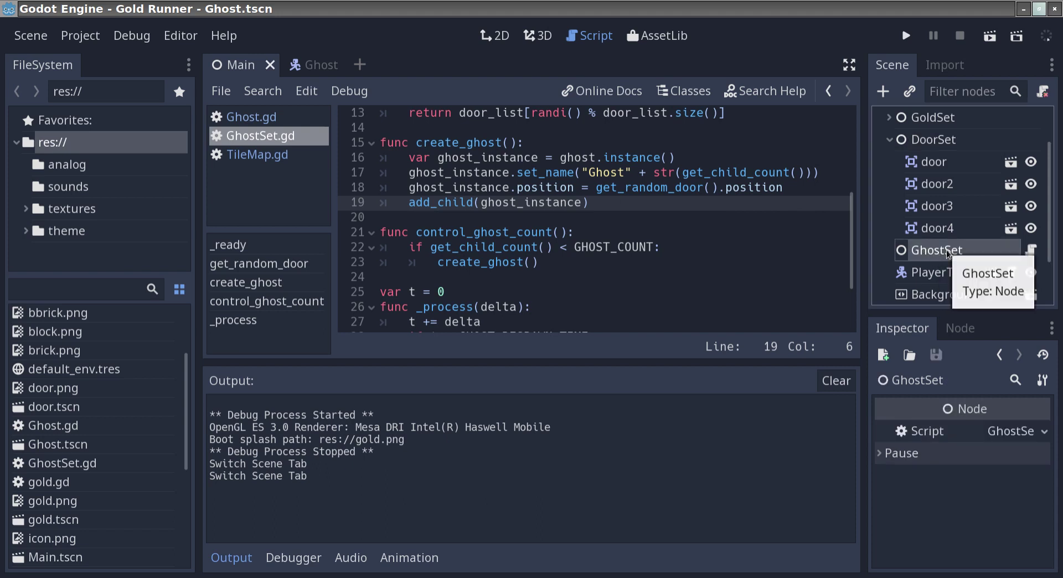
{"action": "left_click", "coordinate": [731, 262]}
{"action": "scroll", "coordinate": [731, 261], "scroll_direction": "up", "scroll_amount": 3}
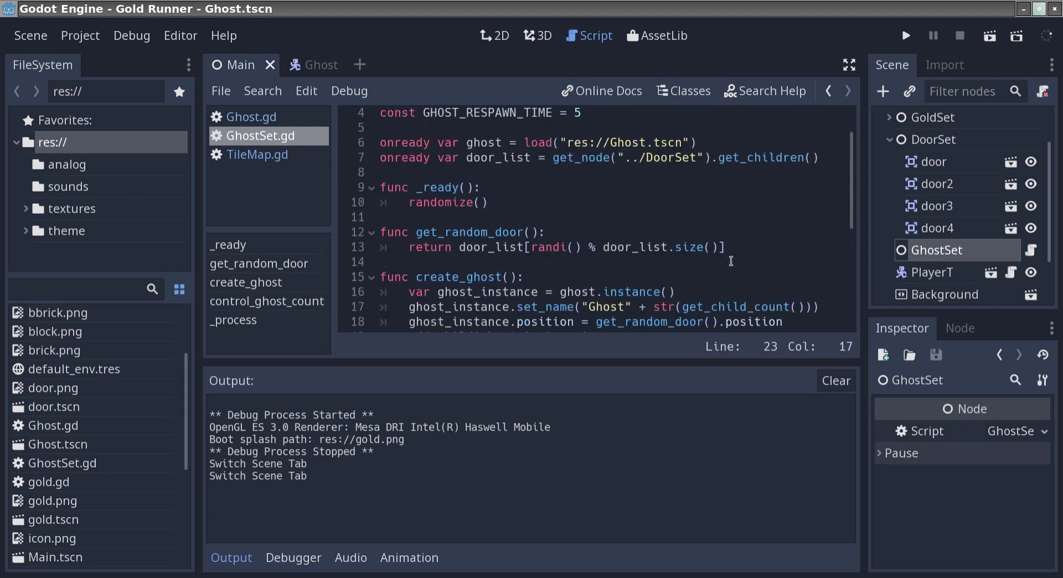
{"action": "scroll", "coordinate": [731, 261], "scroll_direction": "up", "scroll_amount": 1}
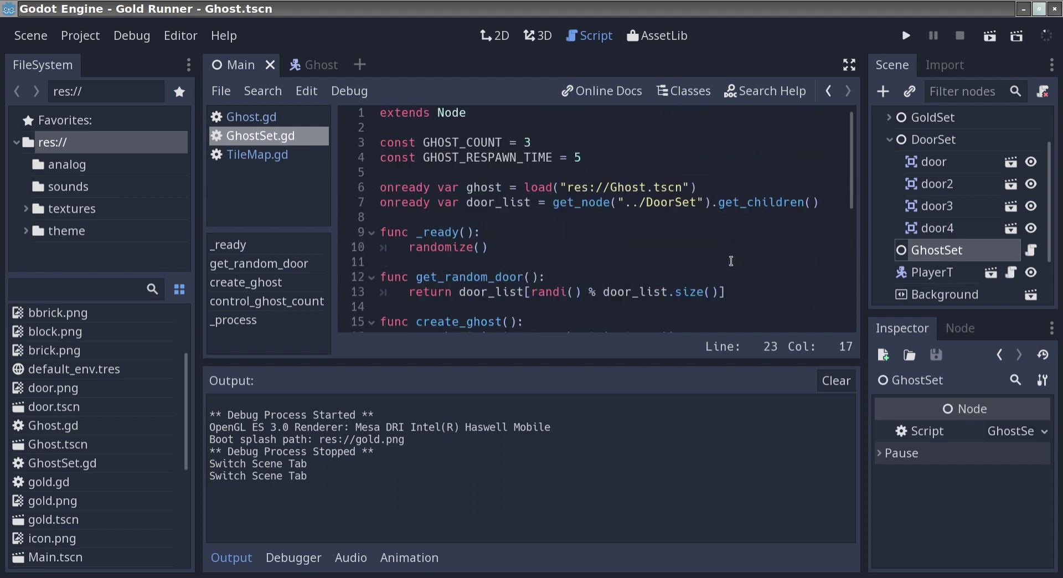
{"action": "scroll", "coordinate": [646, 252], "scroll_direction": "down", "scroll_amount": 6}
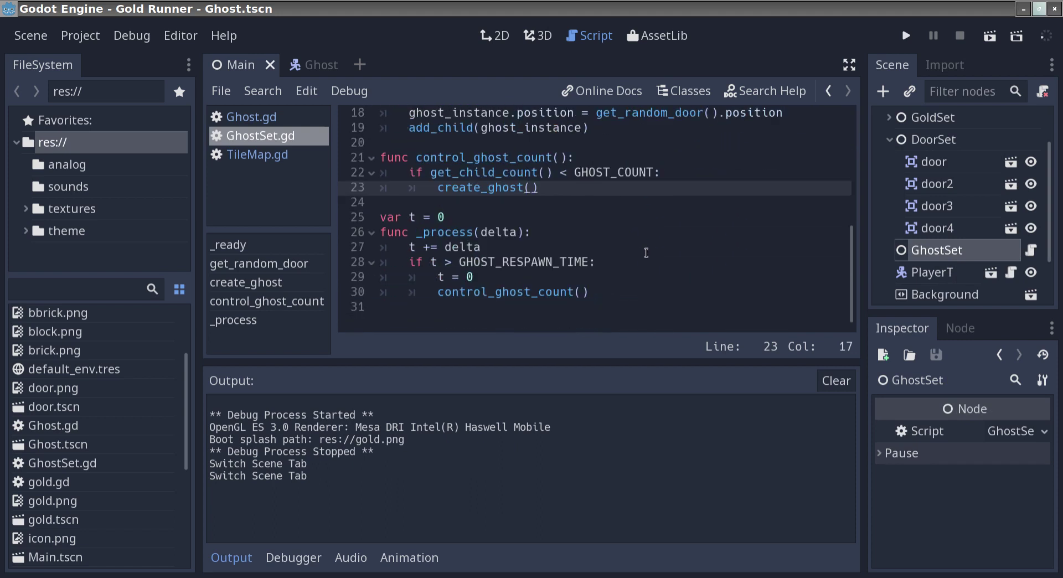
{"action": "scroll", "coordinate": [646, 252], "scroll_direction": "up", "scroll_amount": 3}
{"action": "scroll", "coordinate": [646, 253], "scroll_direction": "up", "scroll_amount": 3}
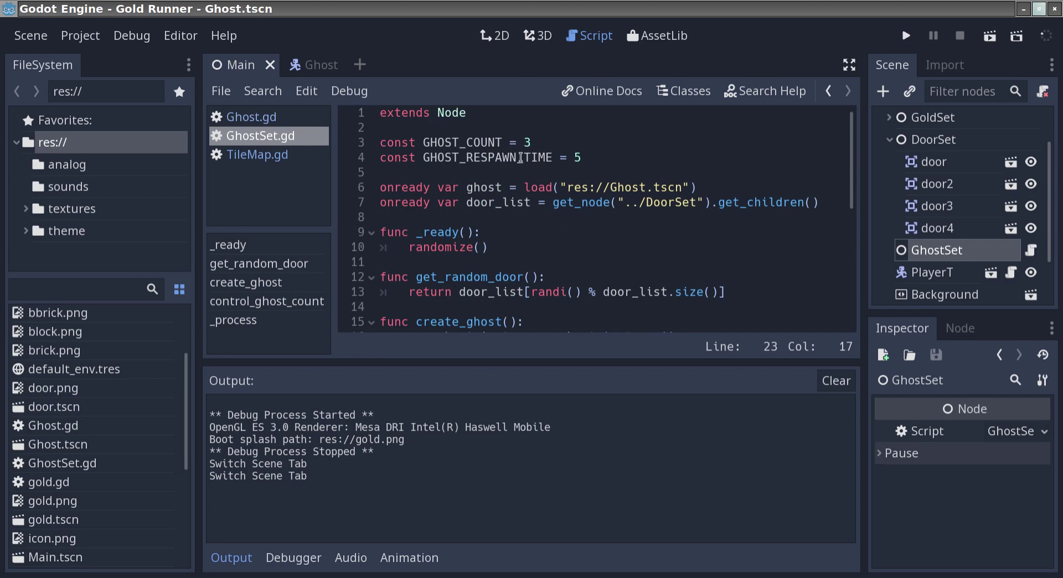
Jump from the control_ghost_count call in _process to its function definition.
{"action": "scroll", "coordinate": [596, 260], "scroll_direction": "down", "scroll_amount": 6}
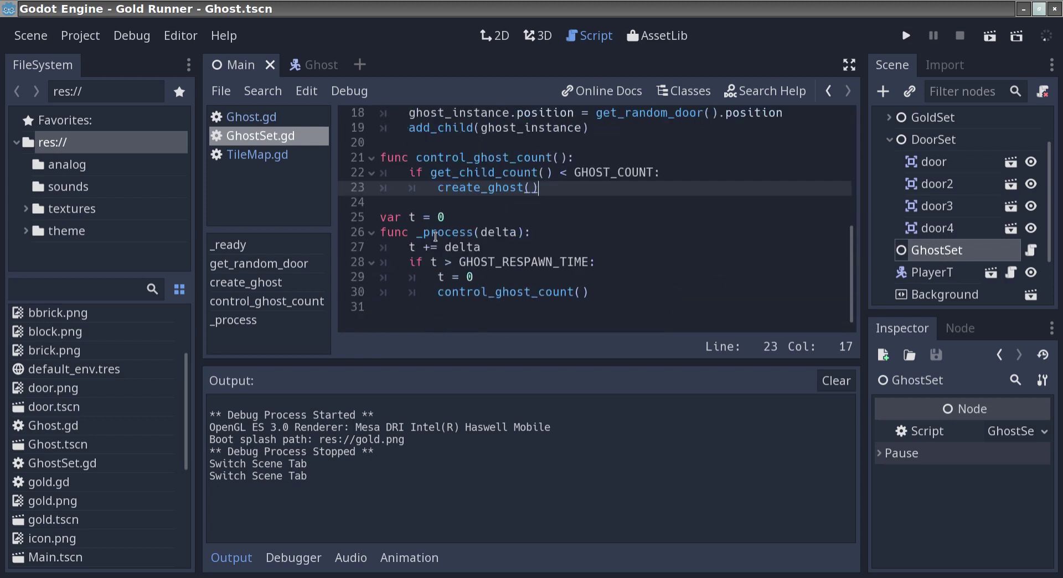
{"action": "left_click", "coordinate": [488, 292]}
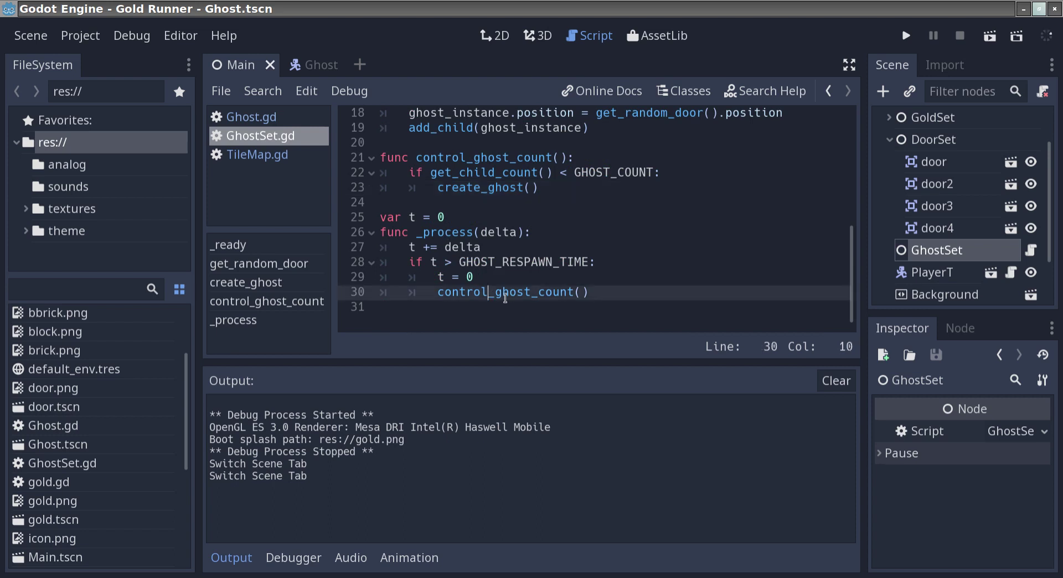
{"action": "left_click", "coordinate": [504, 292], "text": "ctrl"}
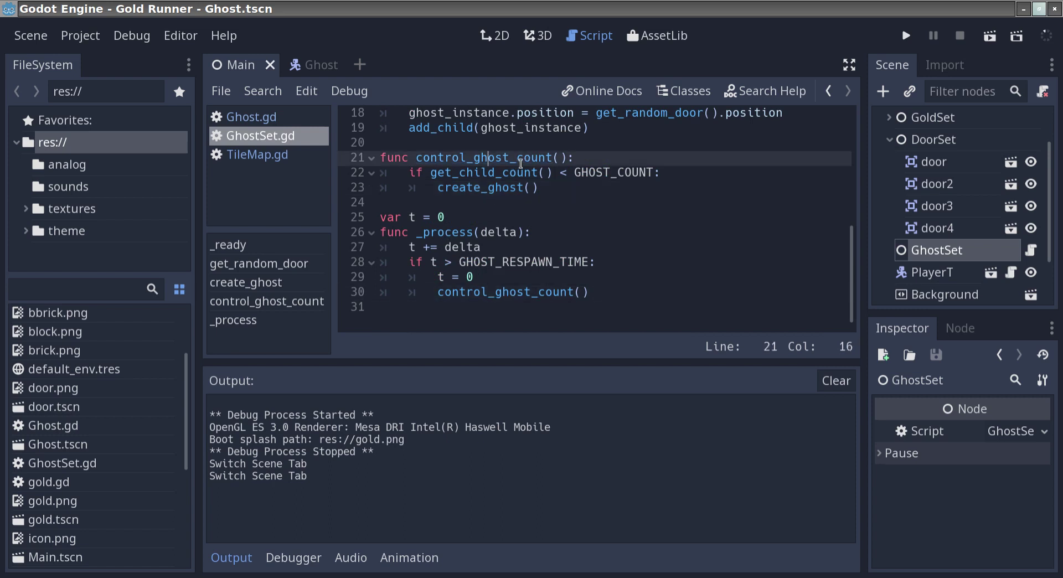
{"action": "scroll", "coordinate": [646, 275], "scroll_direction": "up", "scroll_amount": 5}
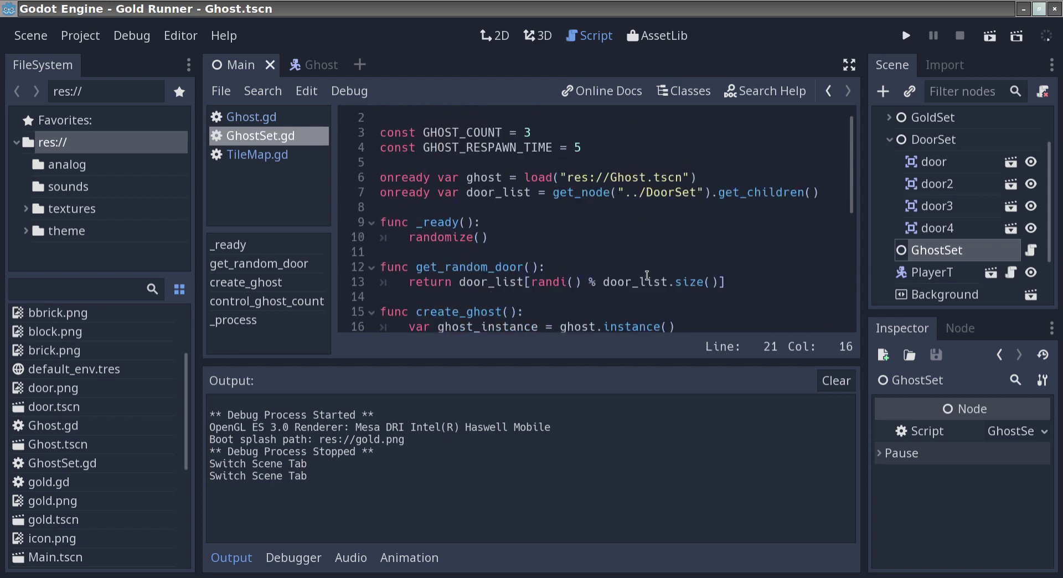
{"action": "scroll", "coordinate": [646, 275], "scroll_direction": "up", "scroll_amount": 1}
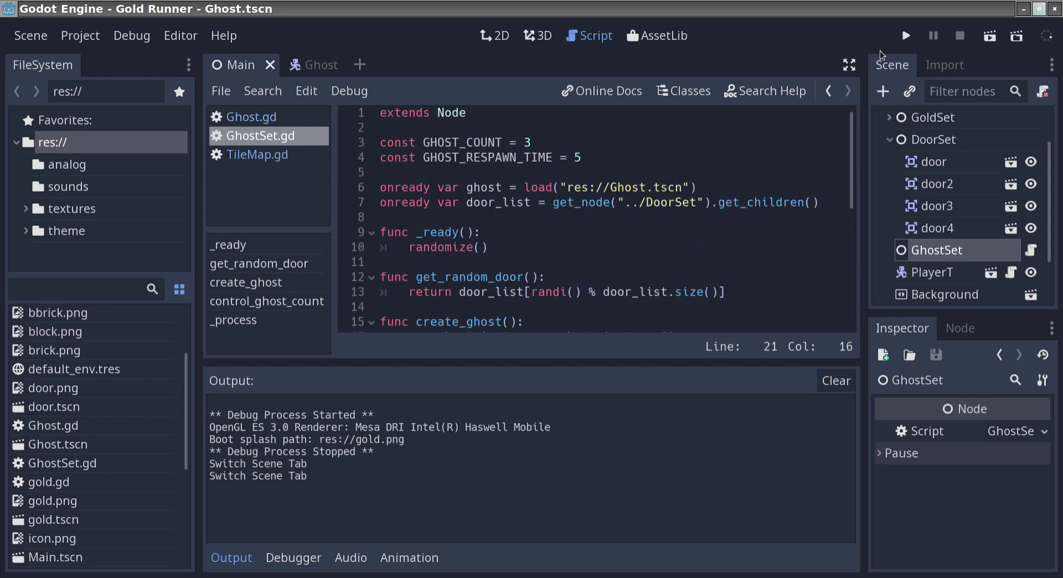
Set GHOST_RESPAWN_TIME to 1 and clear the GHOST_COUNT value for a larger number.
{"action": "left_click", "coordinate": [557, 143]}
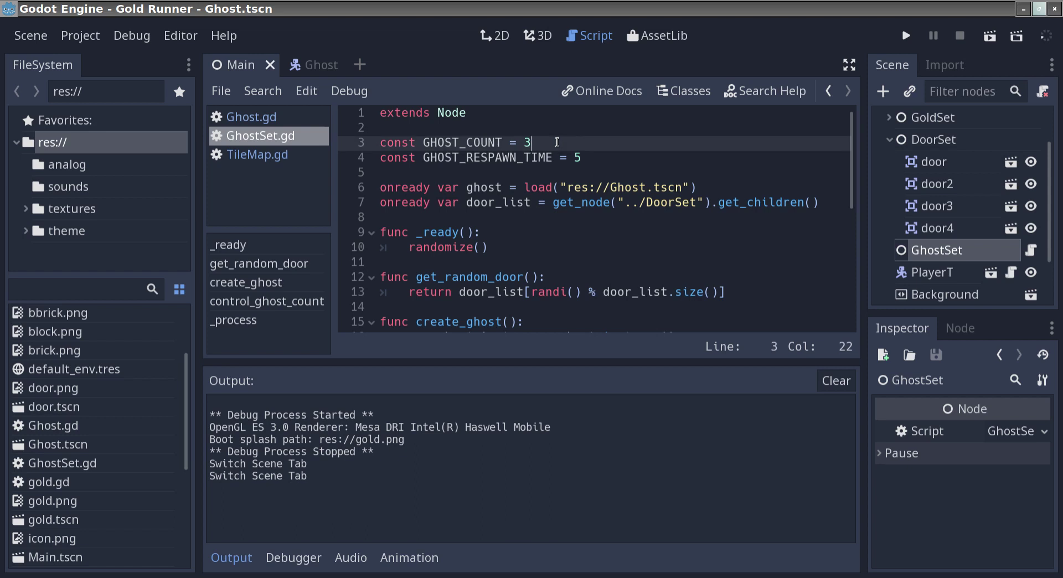
{"action": "key", "text": "BackSpace"}
{"action": "type", "text": "5"}
{"action": "key", "text": "Down"}
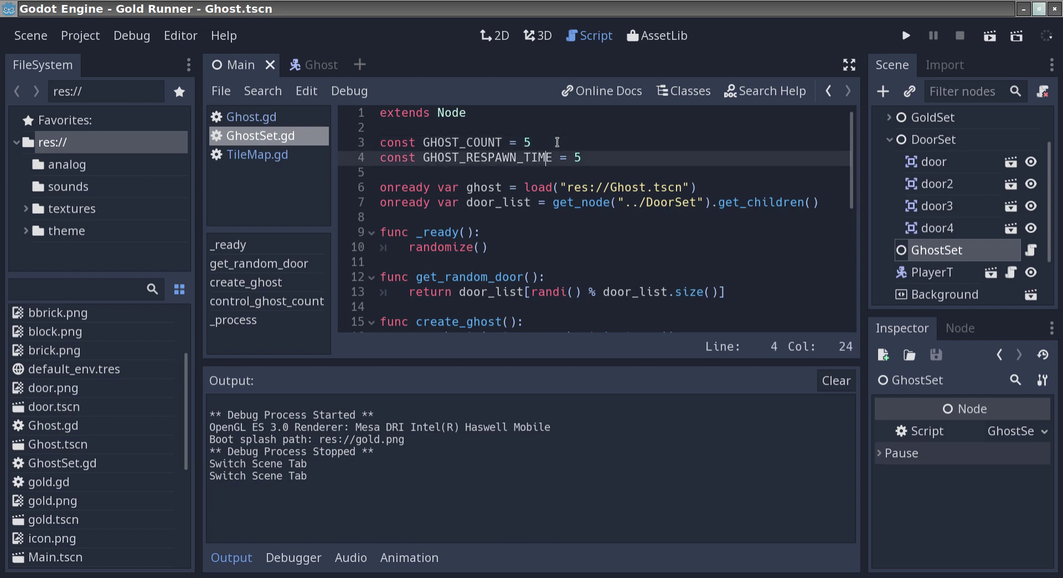
{"action": "key", "text": "BackSpace"}
{"action": "type", "text": "1"}
{"action": "left_click", "coordinate": [570, 139]}
{"action": "key", "text": "BackSpace"}
Enter 10 as GHOST_COUNT, then save and run the game full-screen.
{"action": "type", "text": "10"}
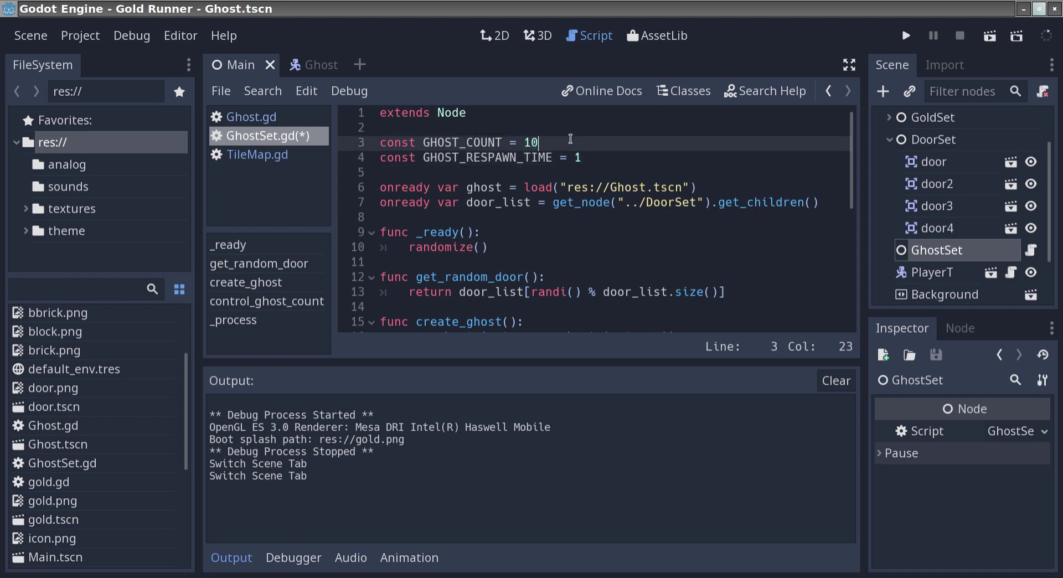
{"action": "left_click", "coordinate": [906, 36]}
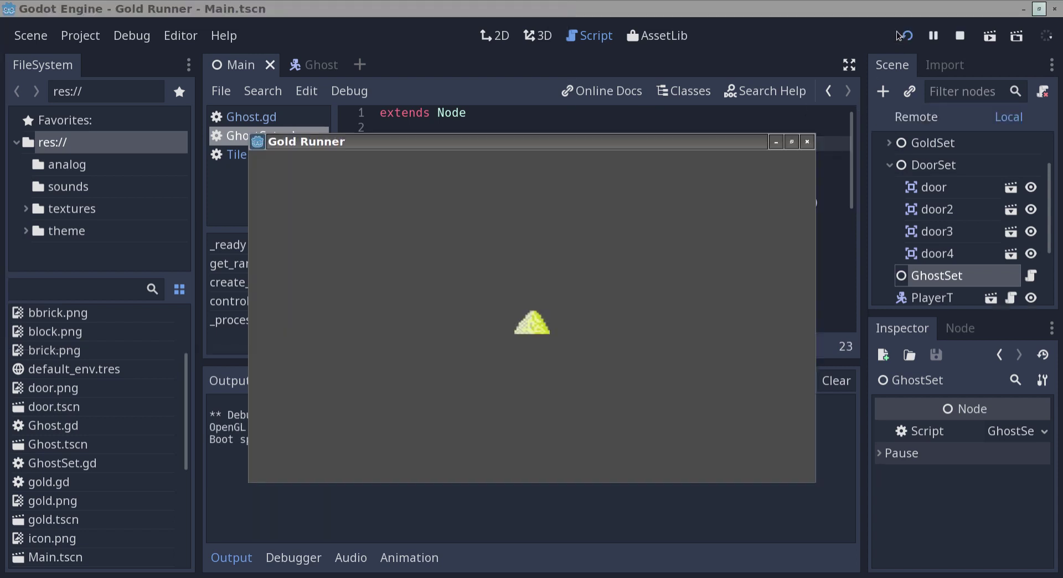
{"action": "left_click", "coordinate": [791, 142]}
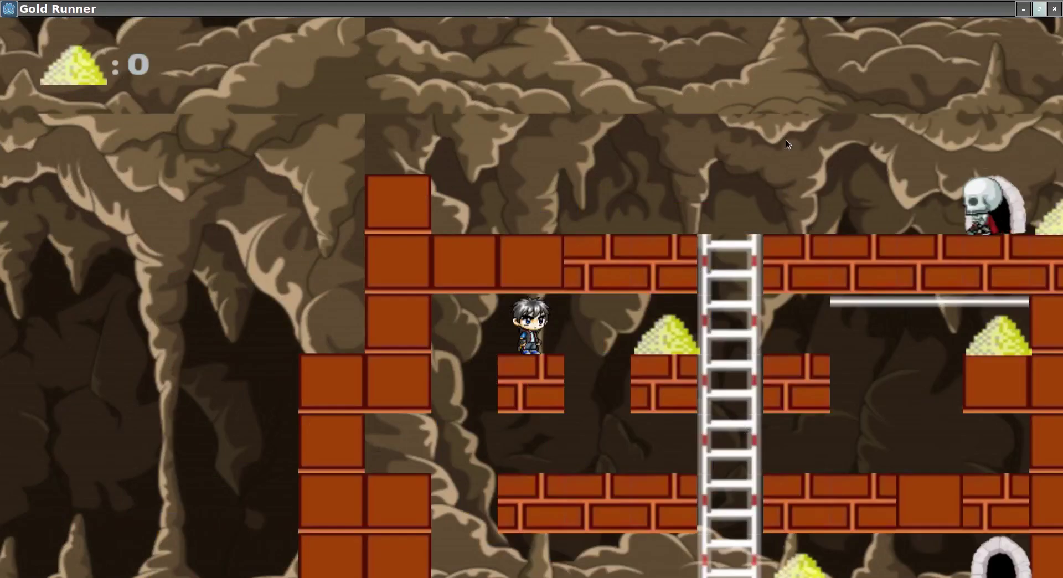
Dig down through the floor, climb the ladder and grab a gold pile.
{"action": "key", "text": "Right"}
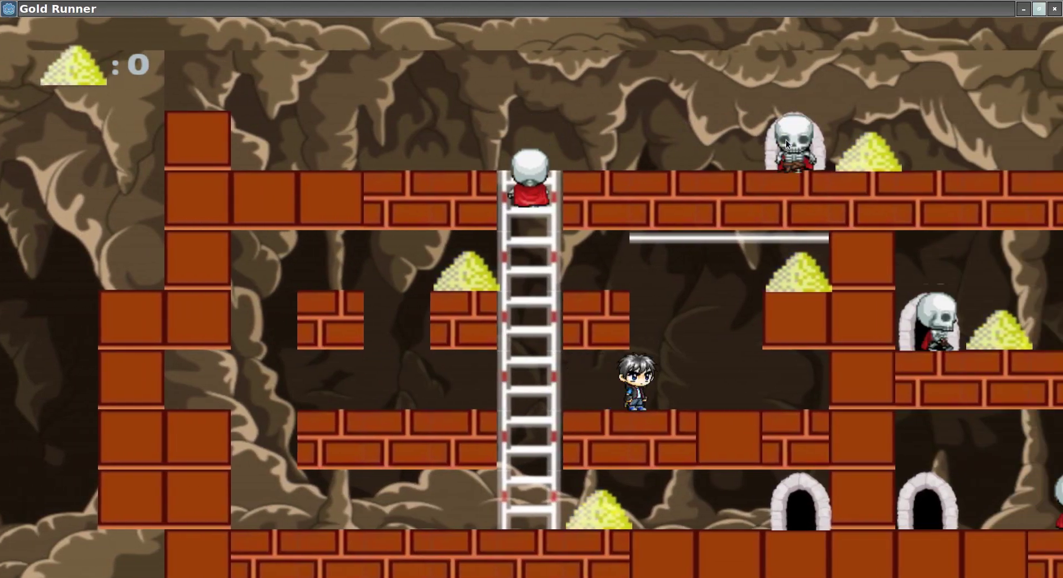
{"action": "key", "text": "z"}
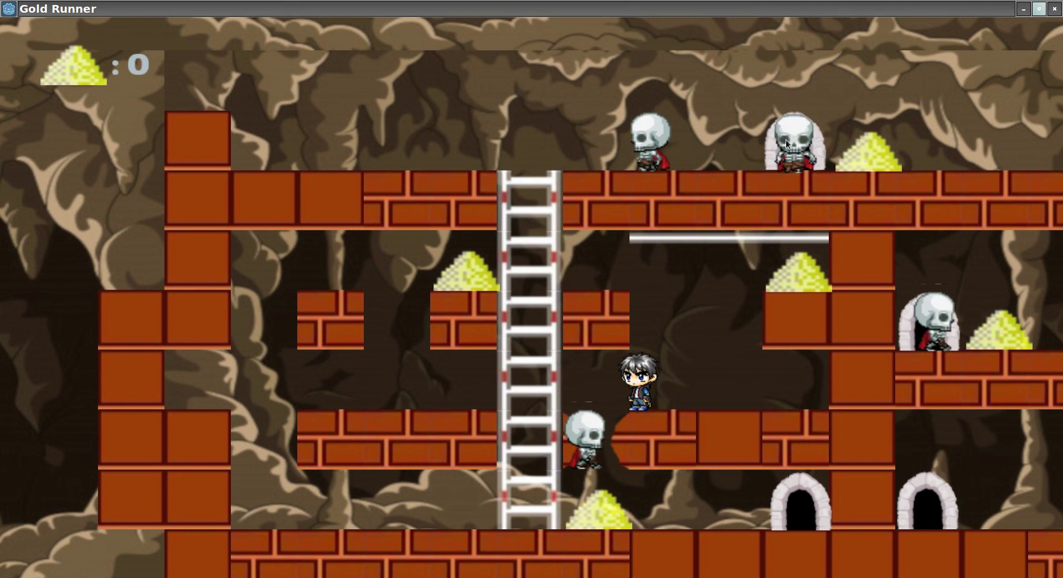
{"action": "key", "text": "Left"}
{"action": "key", "text": "Left"}
{"action": "key", "text": "Up"}
{"action": "key", "text": "Left"}
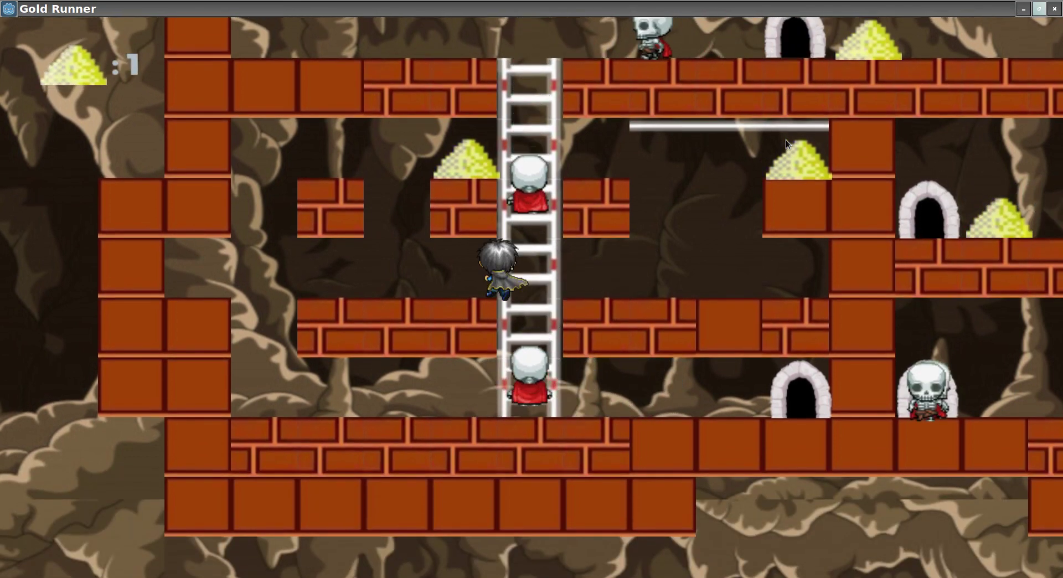
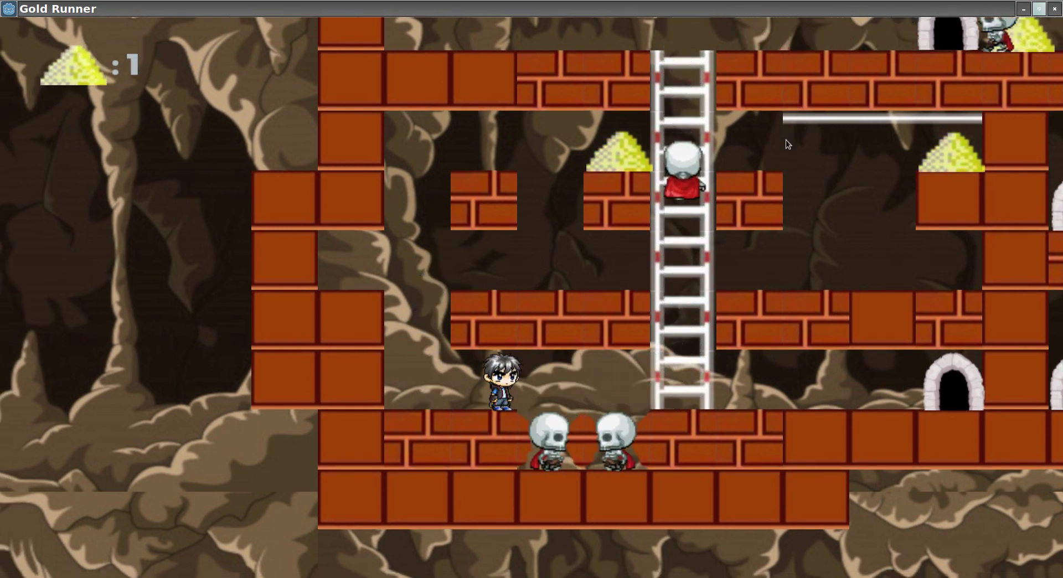
Walk right across the trapped skeletons' heads, step back left, then dig a hole in the floor to the right.
{"action": "key", "text": "Right"}
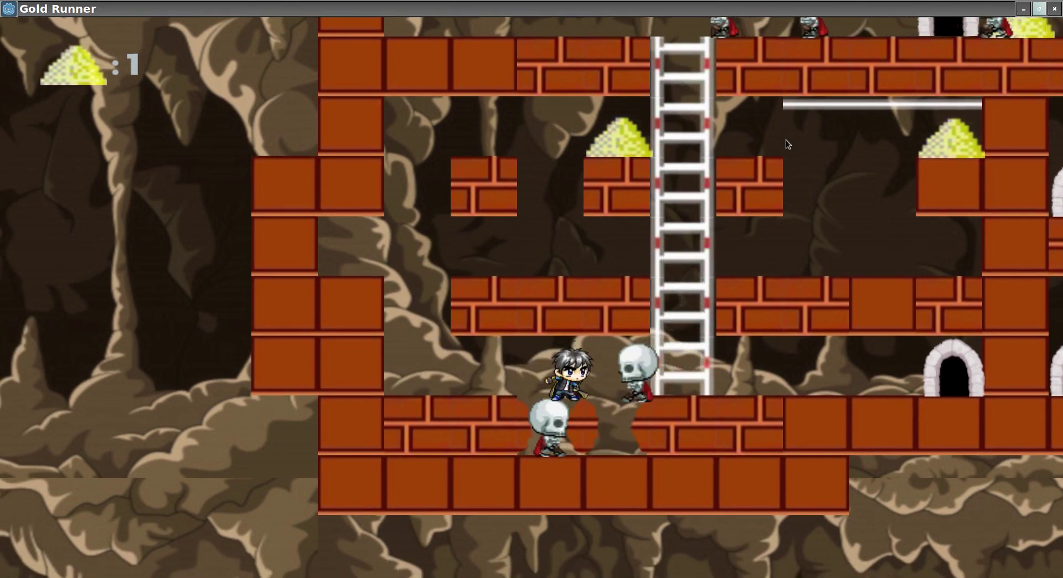
{"action": "key", "text": "Right"}
{"action": "key", "text": "Left"}
{"action": "key", "text": "Right"}
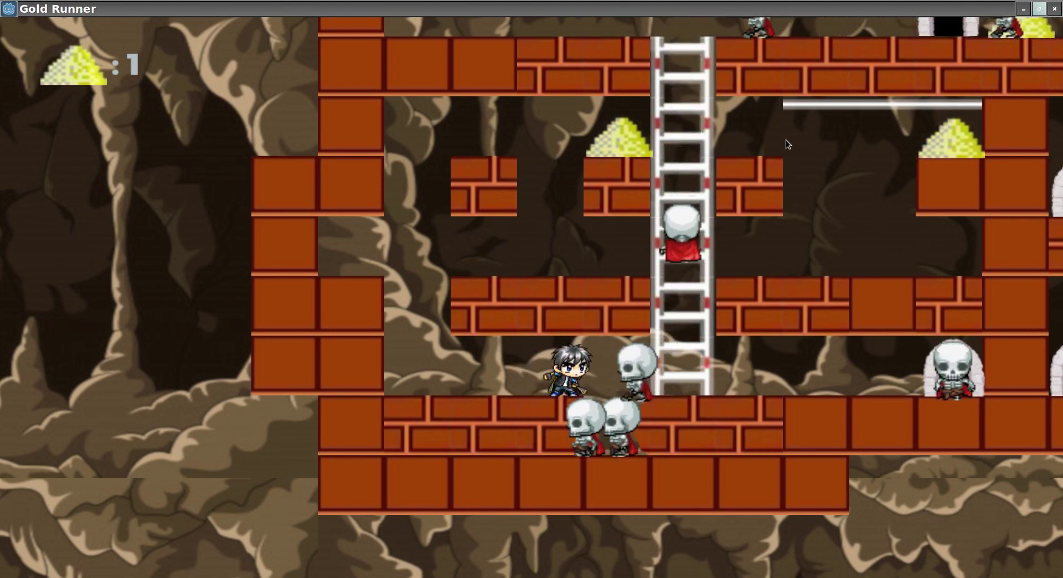
{"action": "key", "text": "Left"}
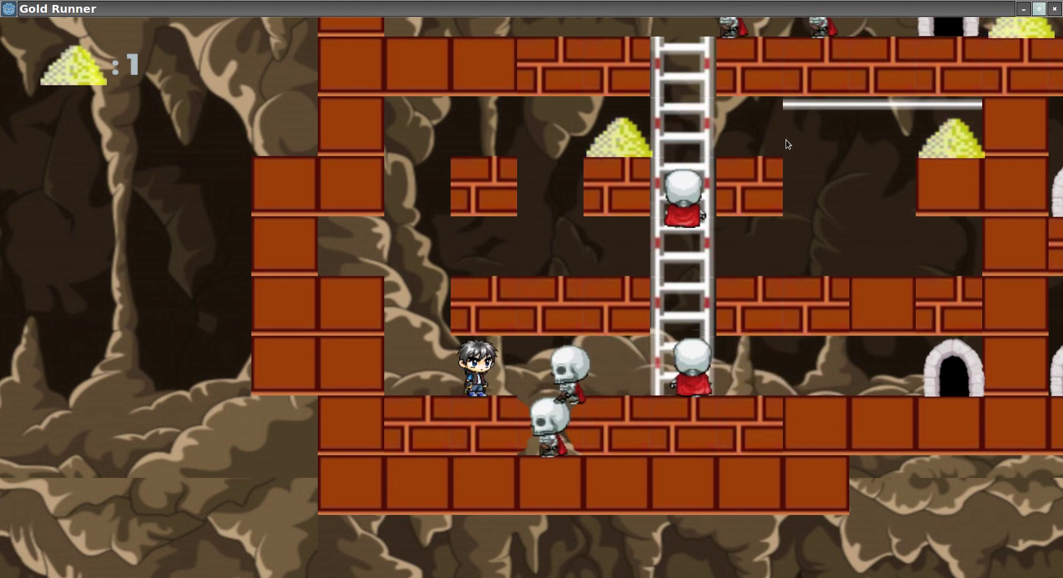
{"action": "key", "text": "x"}
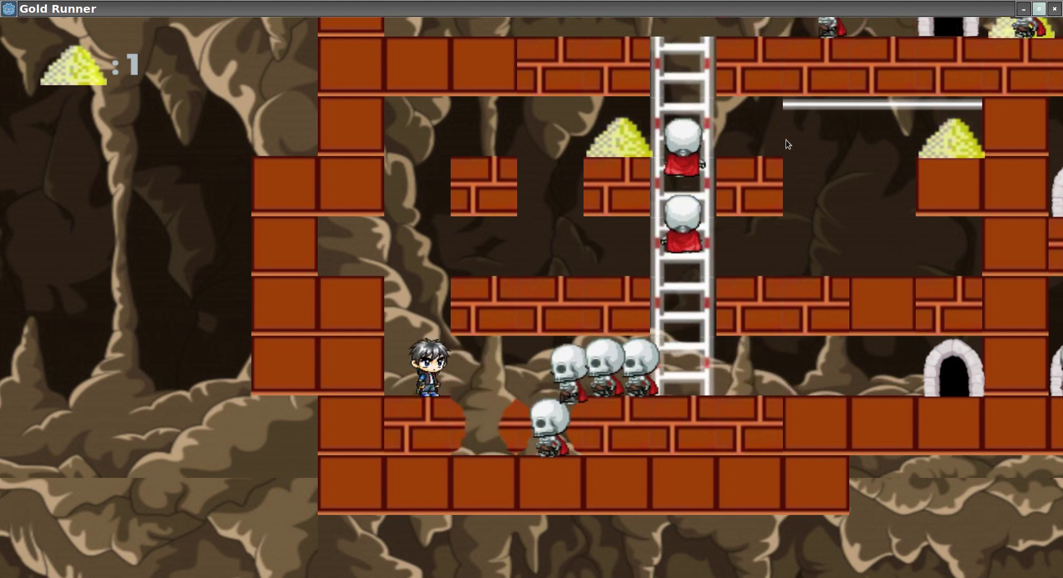